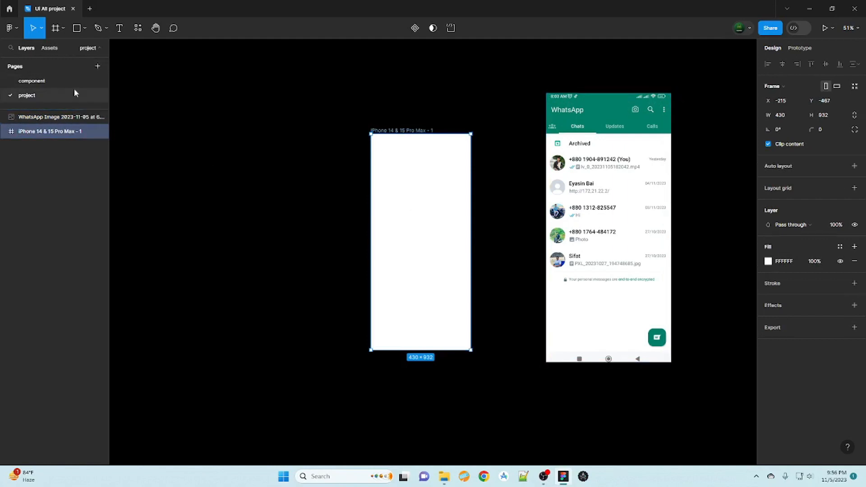
- Place the Status bar component from Assets at the top of the iPhone frame
{"action": "left_click", "coordinate": [50, 47]}
{"action": "left_click_drag", "start_coordinate": [55, 283], "coordinate": [421, 144]}
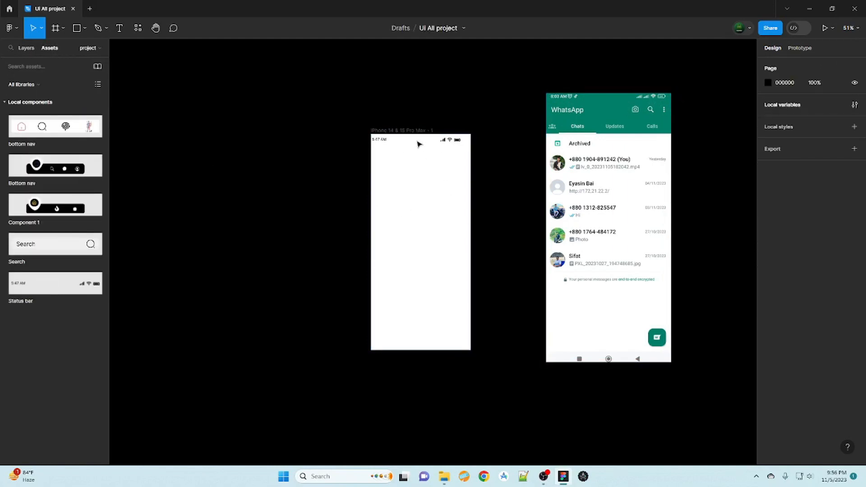
{"action": "left_click", "coordinate": [418, 143]}
{"action": "left_click", "coordinate": [309, 194]}
{"action": "left_click", "coordinate": [454, 144]}
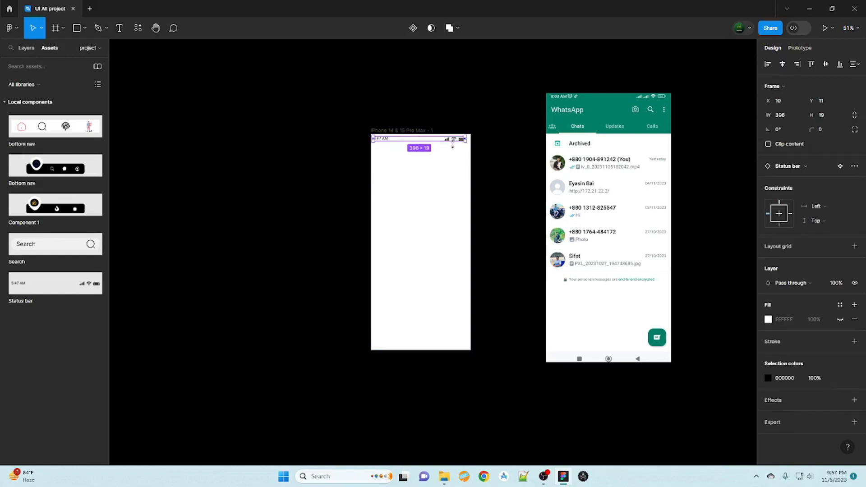
- Draw a grey D9D9D9 430×173 rectangle across the top of the frame
{"action": "left_click", "coordinate": [84, 28]}
{"action": "left_click", "coordinate": [54, 47]}
{"action": "left_click_drag", "start_coordinate": [371, 134], "coordinate": [471, 174]}
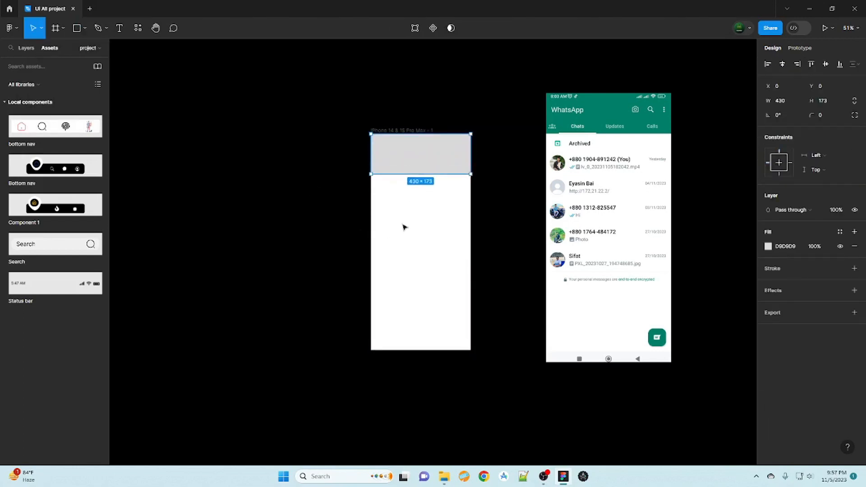
- Fill the header rectangle with the teal sampled from the WhatsApp screenshot's header
{"action": "left_click", "coordinate": [768, 247]}
{"action": "left_click", "coordinate": [705, 351]}
{"action": "left_click_drag", "start_coordinate": [725, 275], "coordinate": [747, 302]}
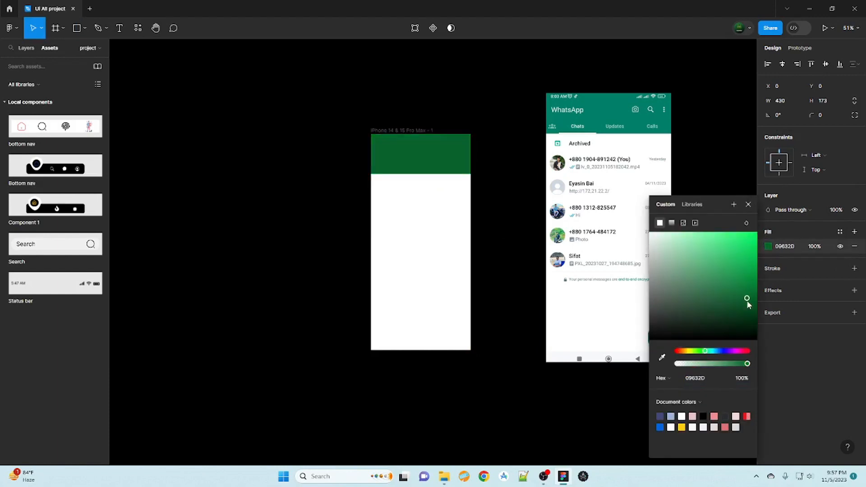
{"action": "left_click", "coordinate": [719, 350]}
{"action": "left_click", "coordinate": [662, 357]}
{"action": "left_click", "coordinate": [608, 103]}
{"action": "left_click", "coordinate": [304, 263]}
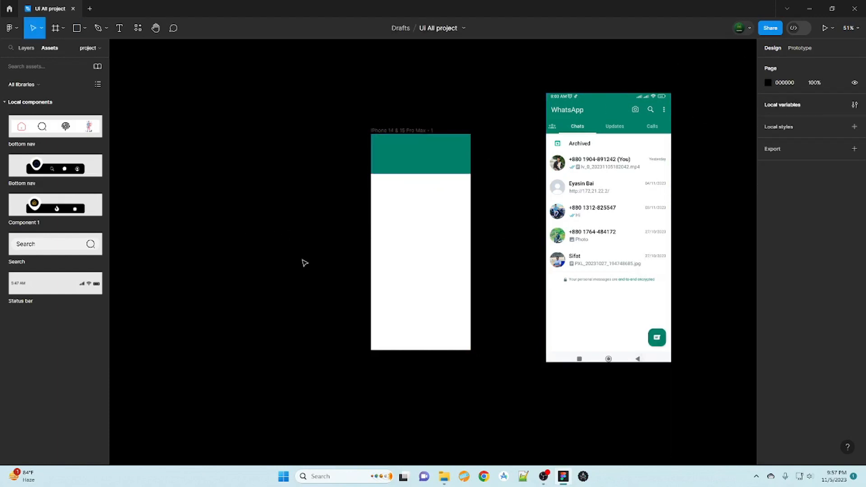
- Bring the status bar back on top of the teal header
{"action": "key", "text": "t"}
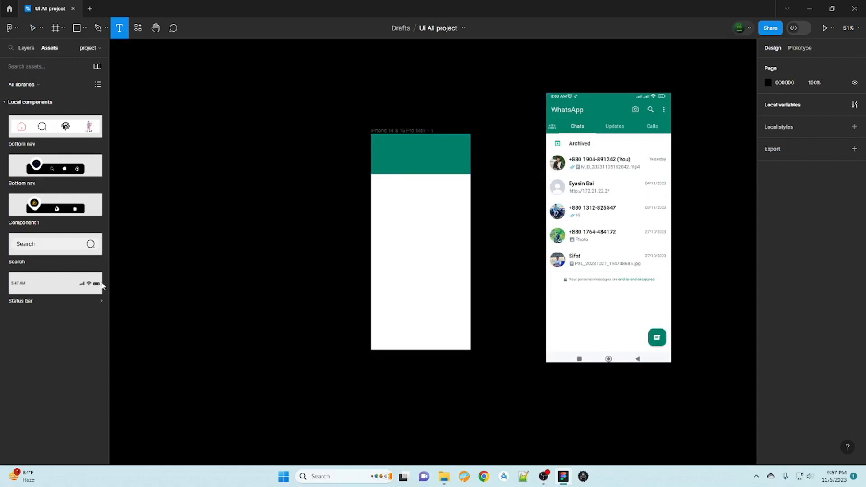
{"action": "left_click_drag", "start_coordinate": [418, 139], "coordinate": [420, 139]}
{"action": "left_click", "coordinate": [334, 197]}
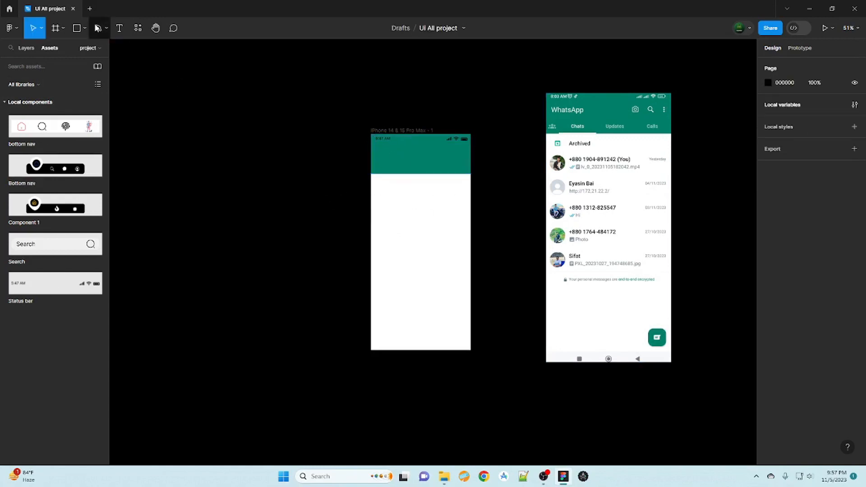
- Add a white 'WhatsApp' title at font size 32 in the header's top-left
{"action": "left_click", "coordinate": [119, 28]}
{"action": "left_click", "coordinate": [377, 153]}
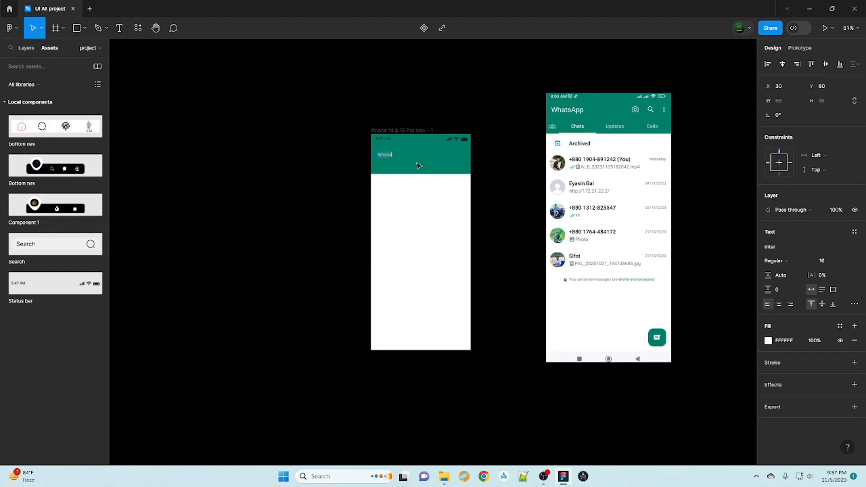
{"action": "left_click", "coordinate": [502, 217]}
{"action": "left_click", "coordinate": [386, 155]}
{"action": "left_click", "coordinate": [836, 261]}
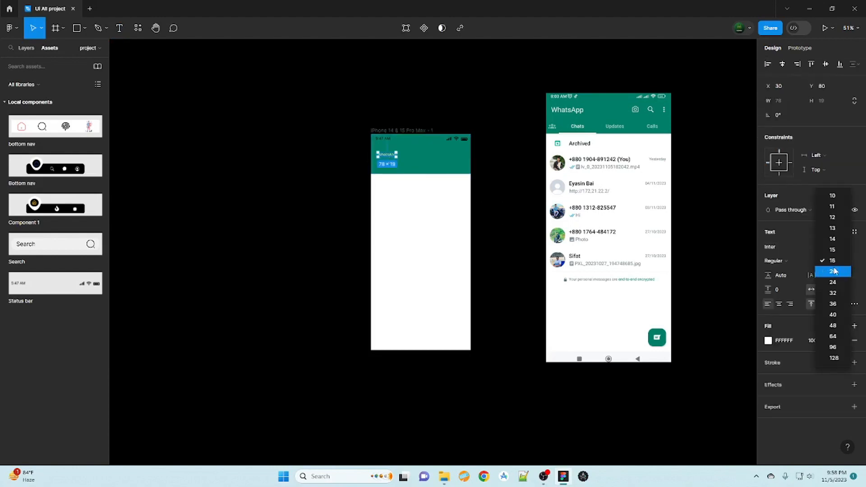
{"action": "left_click", "coordinate": [832, 293]}
{"action": "left_click_drag", "start_coordinate": [406, 159], "coordinate": [404, 153]}
{"action": "left_click", "coordinate": [306, 246]}
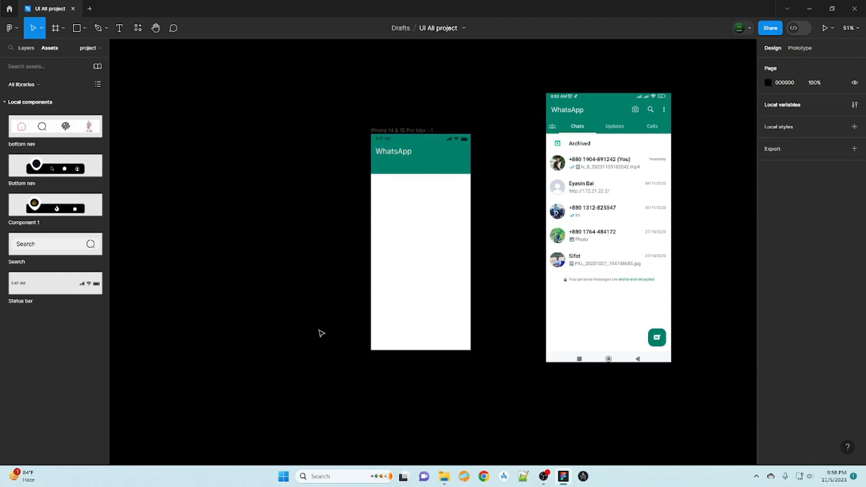
- Draw an 84×84 ellipse under the header and duplicate it with Ctrl+D into five stacked circles
{"action": "left_click", "coordinate": [84, 28]}
{"action": "left_click", "coordinate": [45, 84]}
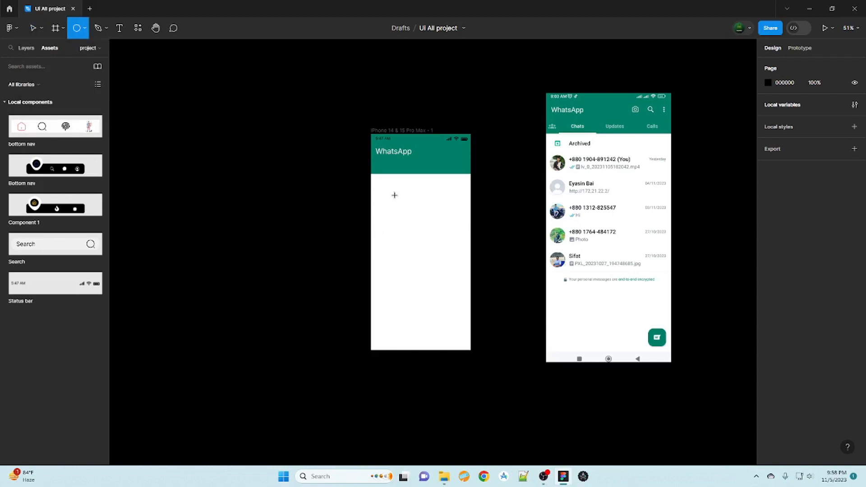
{"action": "mouse_move", "coordinate": [376, 183]}
{"action": "left_mouse_down"}
{"action": "mouse_move", "coordinate": [406, 212]}
{"action": "mouse_move", "coordinate": [400, 199]}
{"action": "mouse_move", "coordinate": [386, 206]}
{"action": "left_mouse_up"}
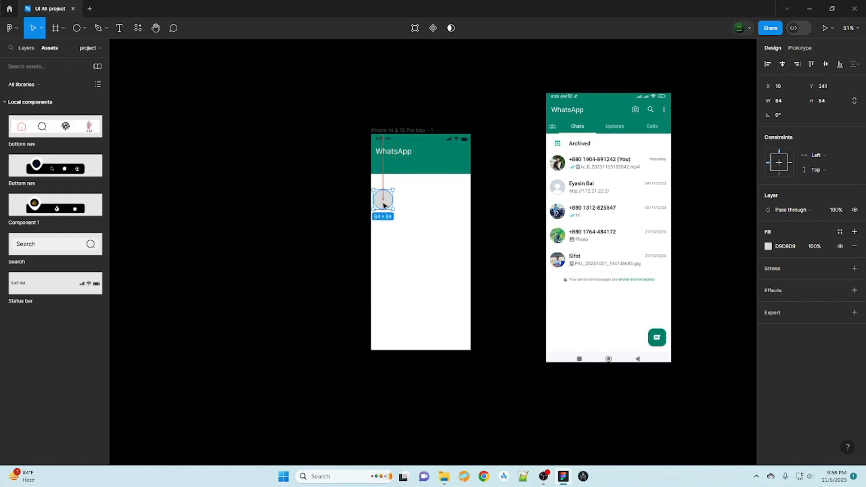
{"action": "key", "text": "ctrl+d"}
{"action": "left_click_drag", "start_coordinate": [810, 86], "coordinate": [72, 93]}
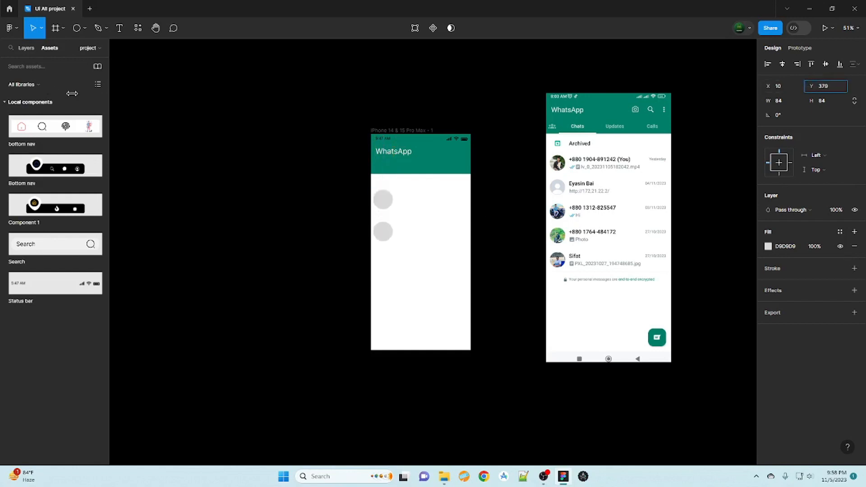
{"action": "key", "text": "ctrl+d"}
{"action": "key", "text": "ctrl+d"}
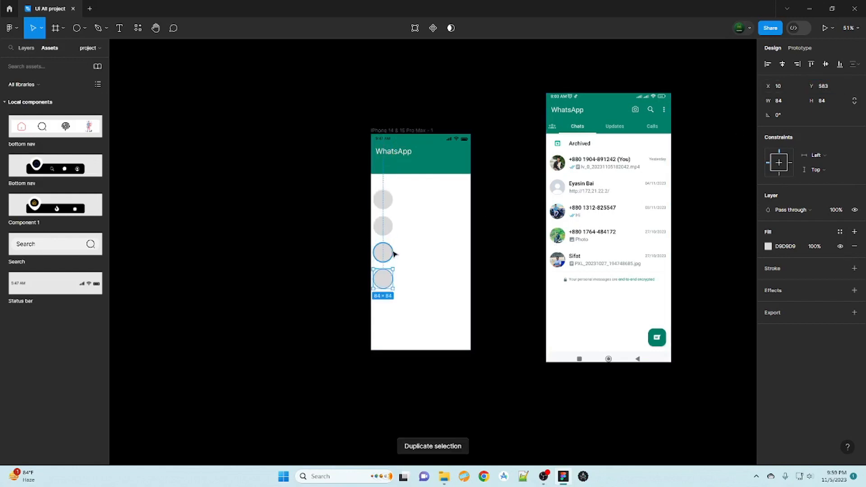
{"action": "key", "text": "ctrl+d"}
{"action": "left_click", "coordinate": [340, 285]}
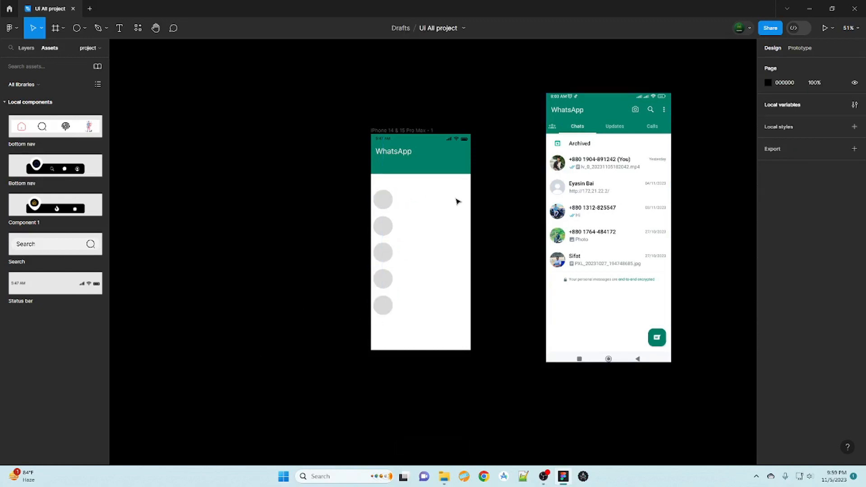
- Launch the Unsplash plugin from Resources > Plugins
{"action": "key", "text": "shift+i"}
{"action": "left_click", "coordinate": [181, 47]}
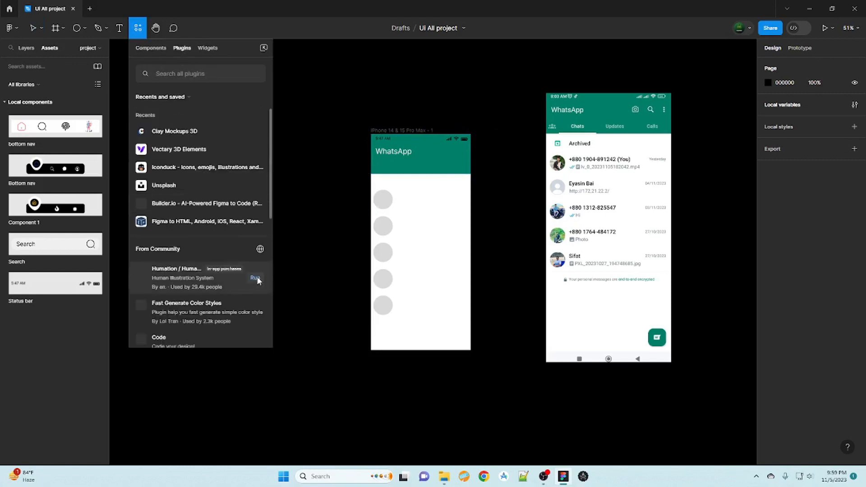
{"action": "left_click", "coordinate": [202, 185]}
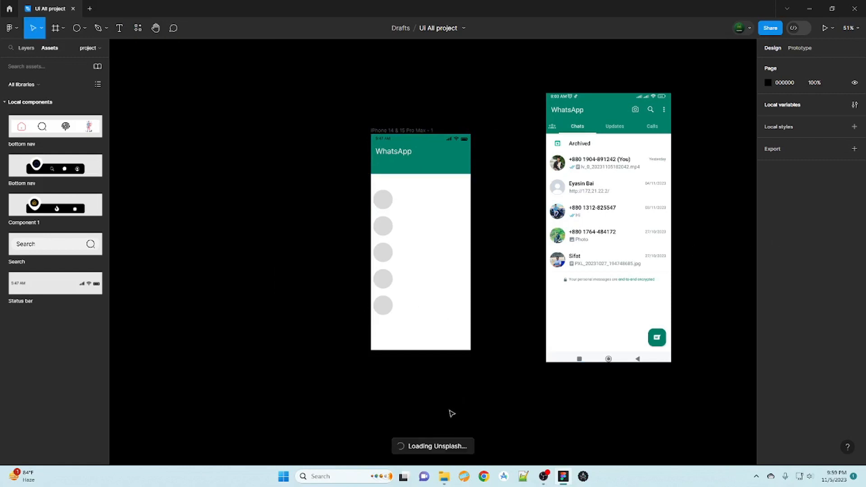
- Fill the first and second circles with Unsplash photos of men
{"action": "left_click", "coordinate": [383, 199]}
{"action": "left_click", "coordinate": [316, 312]}
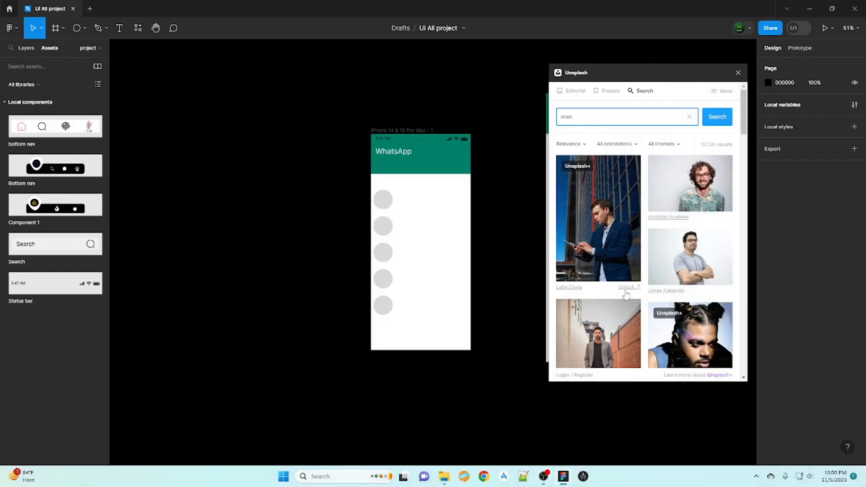
{"action": "left_click", "coordinate": [382, 200]}
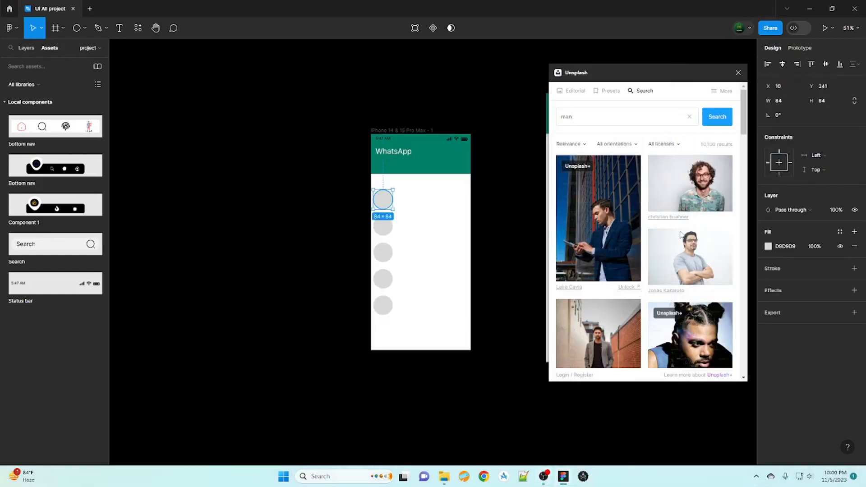
{"action": "scroll", "coordinate": [667, 225], "scroll_direction": "down", "scroll_amount": 2}
{"action": "scroll", "coordinate": [656, 242], "scroll_direction": "up", "scroll_amount": 2}
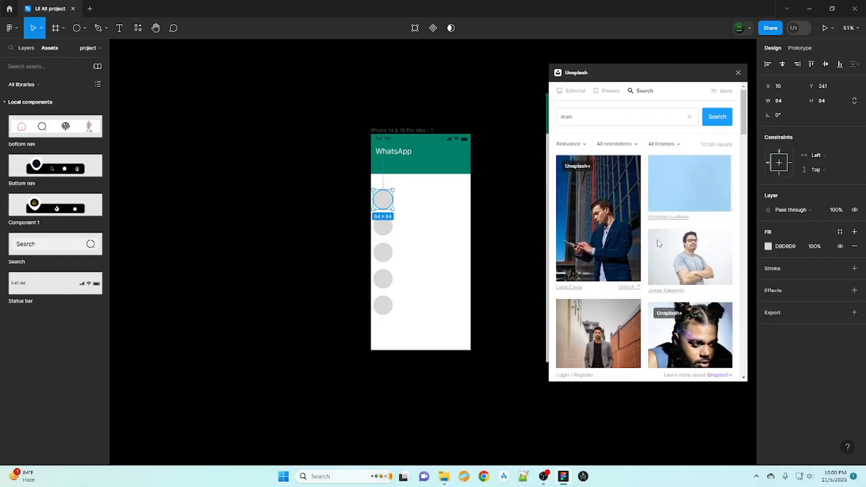
{"action": "left_click", "coordinate": [383, 226]}
{"action": "left_click", "coordinate": [699, 266]}
- Fill the fourth, fifth and third circles with men's photos, then close Unsplash
{"action": "scroll", "coordinate": [640, 248], "scroll_direction": "down", "scroll_amount": 6}
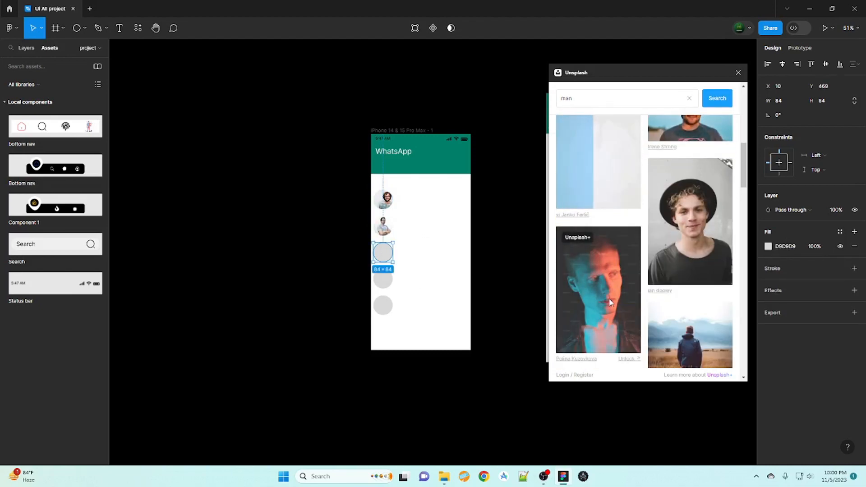
{"action": "scroll", "coordinate": [611, 284], "scroll_direction": "down", "scroll_amount": 3}
{"action": "scroll", "coordinate": [609, 269], "scroll_direction": "up", "scroll_amount": 4}
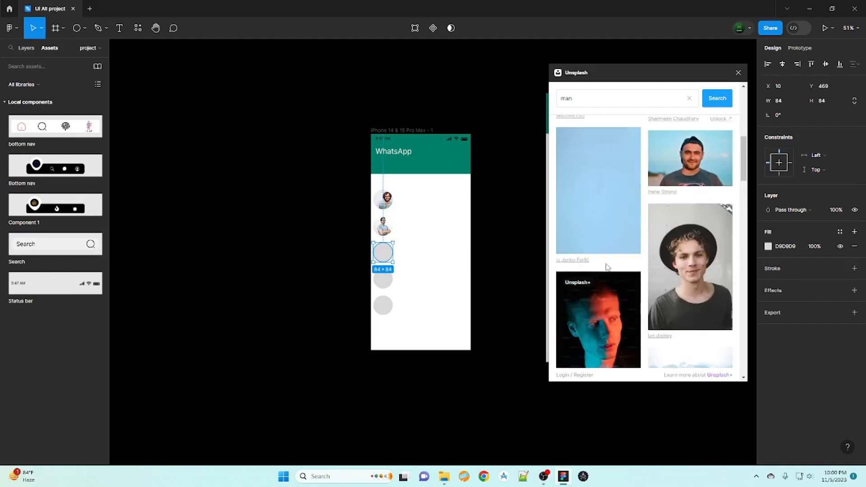
{"action": "scroll", "coordinate": [592, 299], "scroll_direction": "down", "scroll_amount": 2}
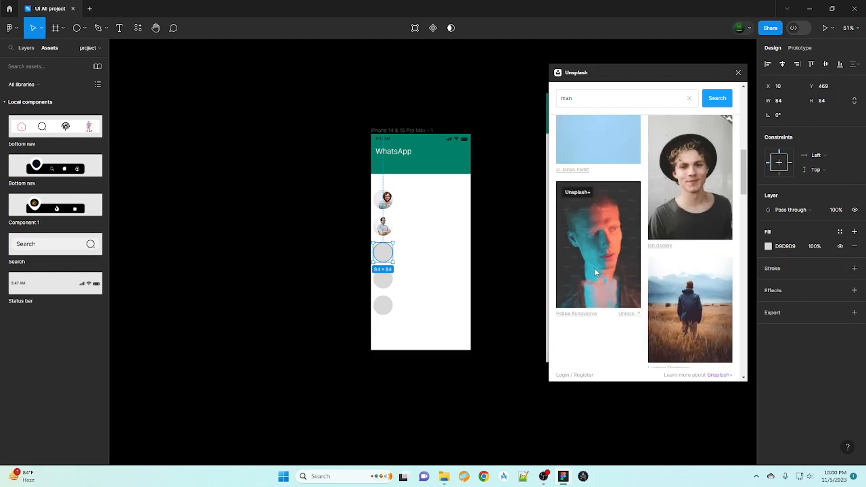
{"action": "scroll", "coordinate": [576, 299], "scroll_direction": "down", "scroll_amount": 2}
{"action": "key", "text": "Tab"}
{"action": "scroll", "coordinate": [605, 267], "scroll_direction": "up", "scroll_amount": 6}
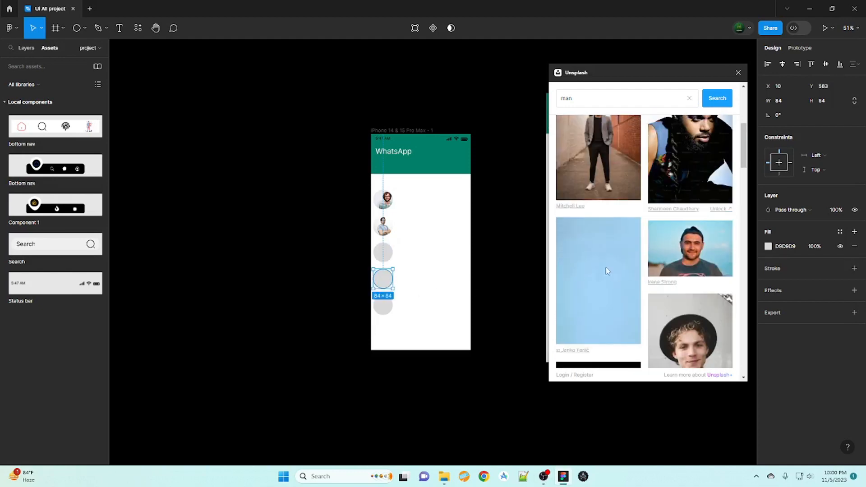
{"action": "scroll", "coordinate": [591, 276], "scroll_direction": "down", "scroll_amount": 6}
{"action": "left_click", "coordinate": [383, 305]}
{"action": "scroll", "coordinate": [598, 202], "scroll_direction": "down", "scroll_amount": 3}
{"action": "left_click", "coordinate": [598, 203]}
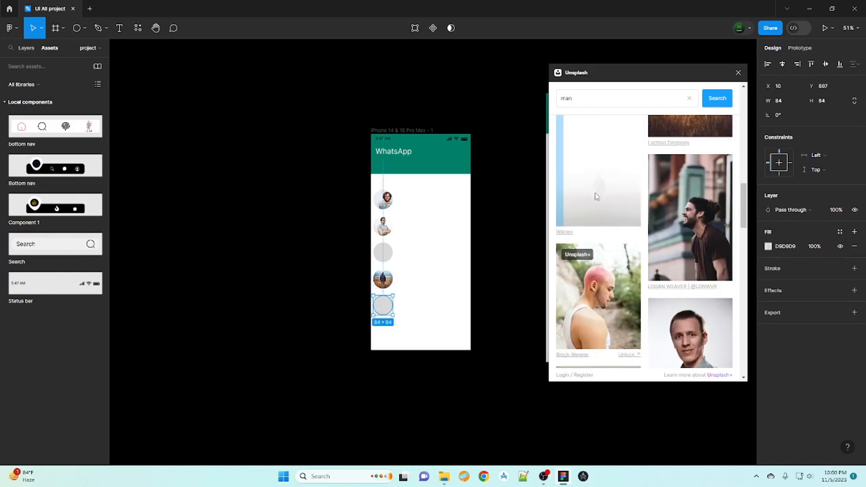
{"action": "key", "text": "Tab"}
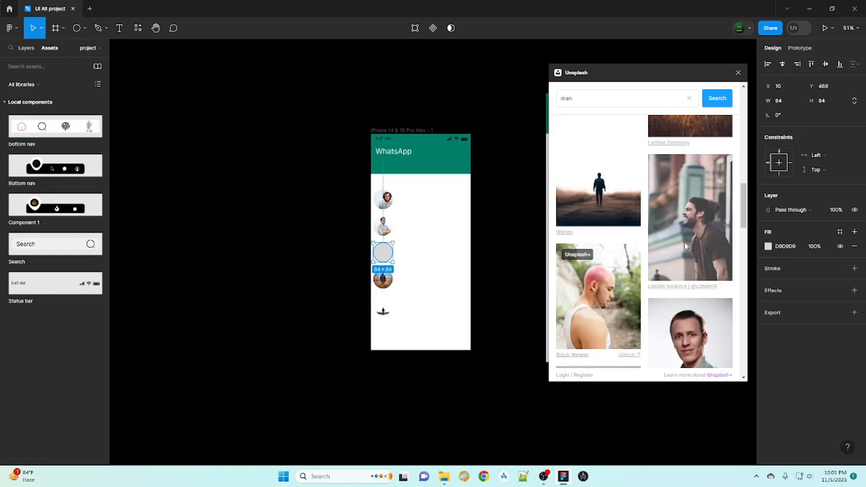
{"action": "left_click", "coordinate": [684, 245]}
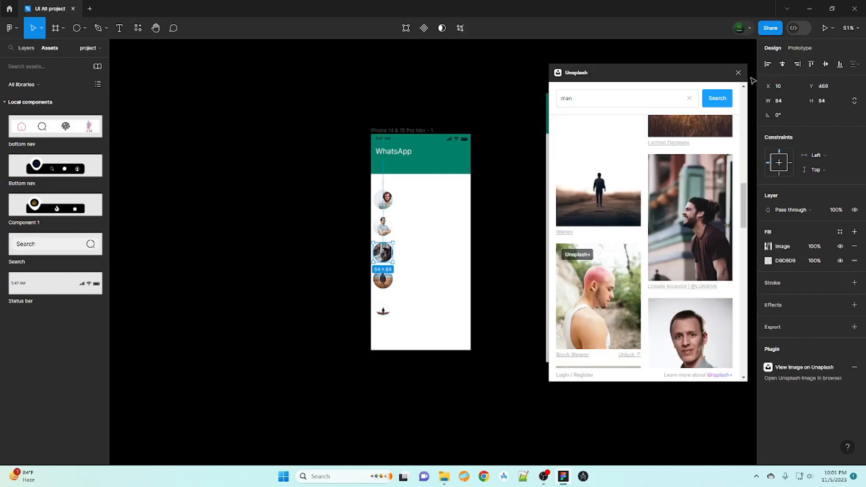
{"action": "left_click", "coordinate": [738, 72]}
{"action": "left_click", "coordinate": [479, 311]}
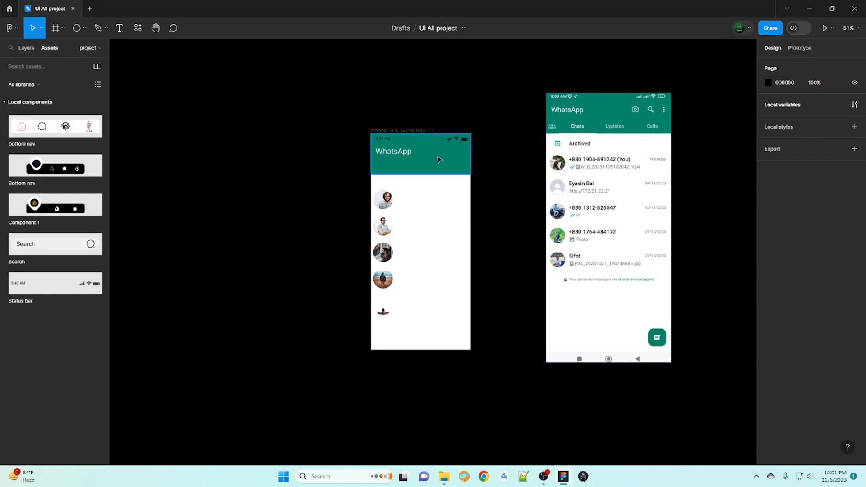
- Launch the Iconduck plugin and search its icons for 'camara'
{"action": "key", "text": "shift+i"}
{"action": "left_click", "coordinate": [181, 187]}
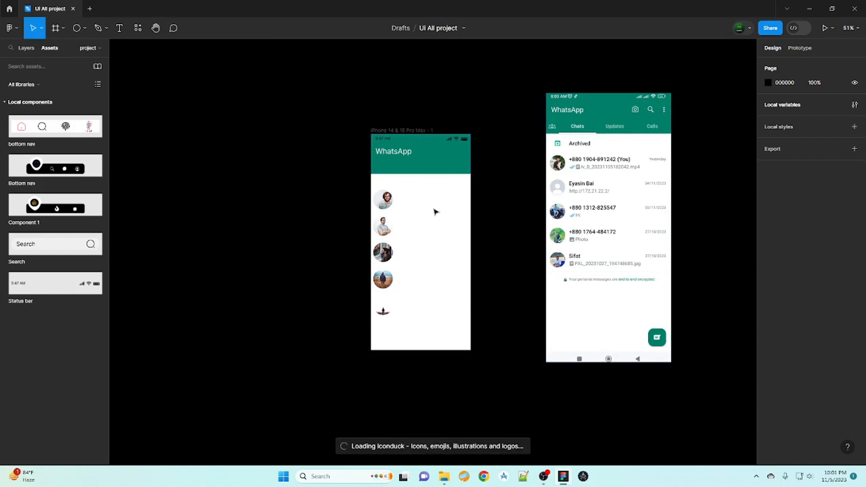
{"action": "left_click_drag", "start_coordinate": [680, 65], "coordinate": [498, 155]}
{"action": "left_click", "coordinate": [485, 177]}
{"action": "type", "text": "cam"}
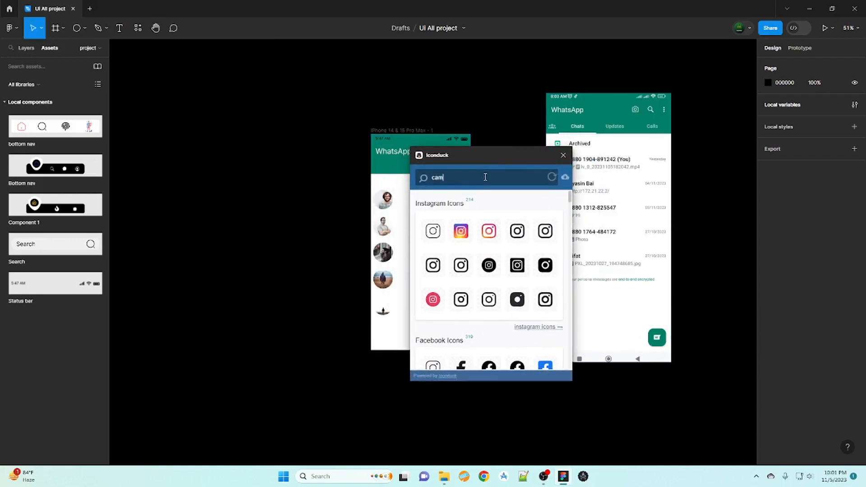
{"action": "type", "text": "ara"}
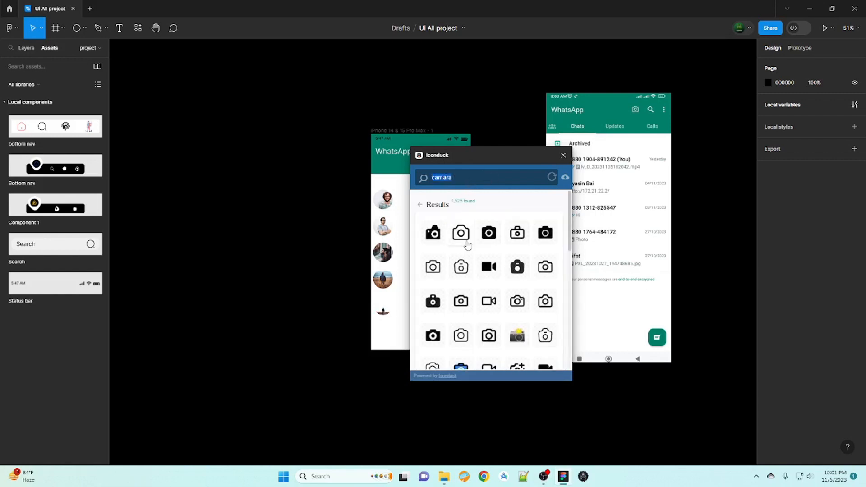
- Insert a camera icon into the header at width 50, then delete it
{"action": "left_click", "coordinate": [461, 243]}
{"action": "left_click_drag", "start_coordinate": [453, 270], "coordinate": [441, 154]}
{"action": "left_click", "coordinate": [792, 116]}
{"action": "type", "text": "50"}
{"action": "key", "text": "Return"}
{"action": "left_click", "coordinate": [518, 147]}
{"action": "key", "text": "Delete"}
- Place another camera icon in the header at width 40, then delete it
{"action": "scroll", "coordinate": [722, 396], "scroll_direction": "down", "scroll_amount": 1}
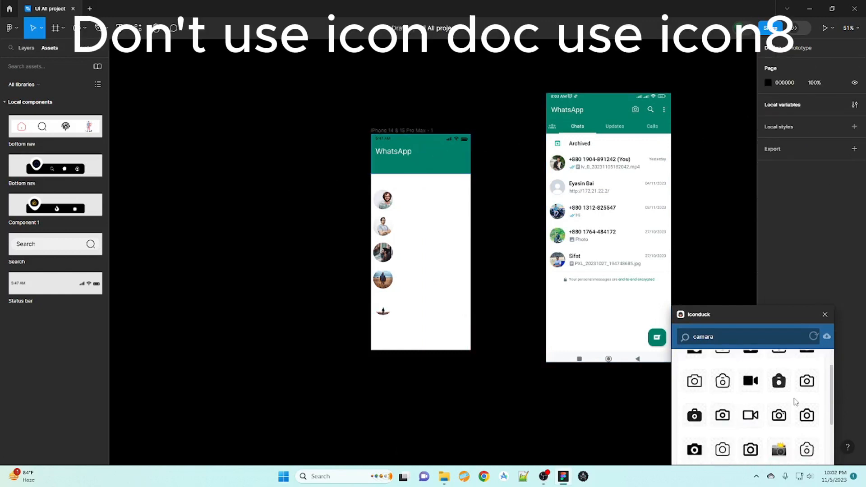
{"action": "left_click", "coordinate": [806, 388]}
{"action": "left_click_drag", "start_coordinate": [453, 269], "coordinate": [440, 162]}
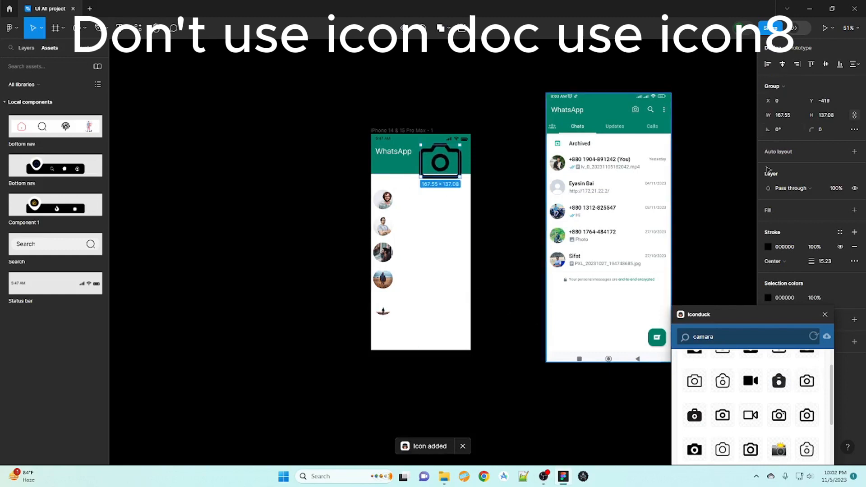
{"action": "left_click", "coordinate": [793, 117]}
{"action": "key", "text": "BackSpace"}
{"action": "type", "text": "40"}
{"action": "key", "text": "Return"}
{"action": "key", "text": "Escape"}
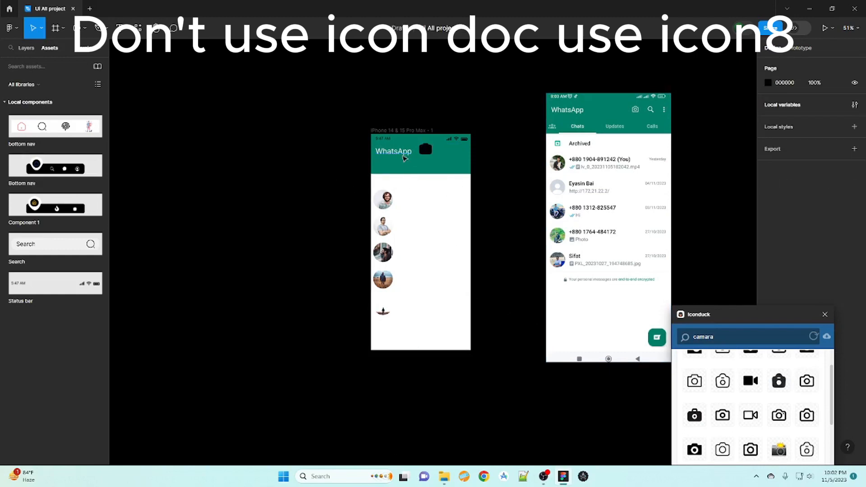
{"action": "left_click", "coordinate": [421, 153]}
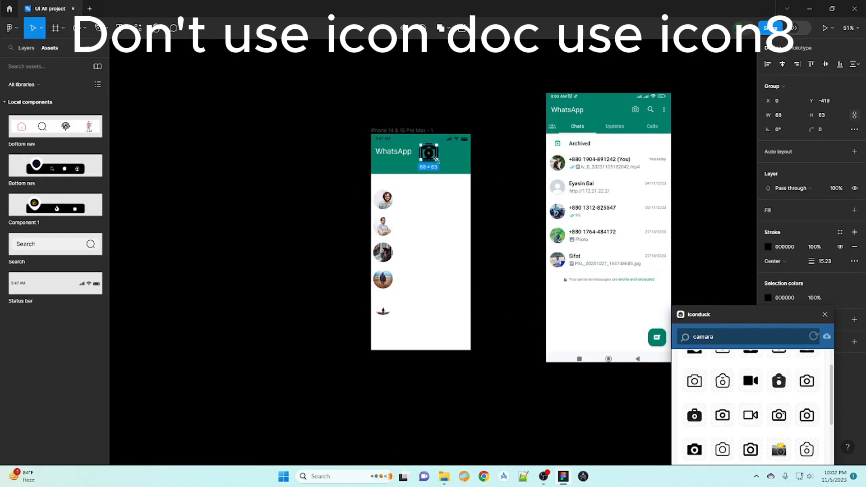
{"action": "key", "text": "Delete"}
- Add a third camera icon at width 40, enlarge it to about 106, then remove it
{"action": "scroll", "coordinate": [727, 377], "scroll_direction": "down", "scroll_amount": 3}
{"action": "left_click", "coordinate": [721, 360]}
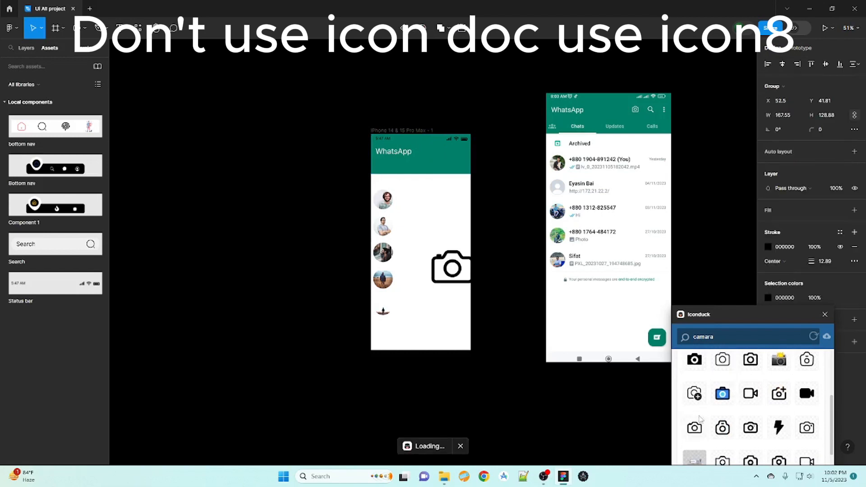
{"action": "left_click", "coordinate": [782, 117]}
{"action": "type", "text": "40"}
{"action": "key", "text": "Return"}
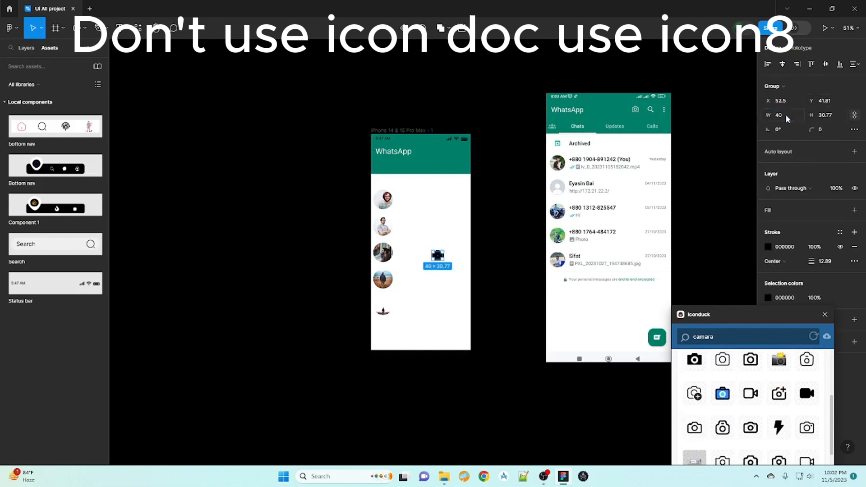
{"action": "left_click", "coordinate": [309, 275]}
{"action": "left_click", "coordinate": [437, 257]}
{"action": "left_click_drag", "start_coordinate": [442, 259], "coordinate": [458, 269]}
{"action": "key", "text": "Delete"}
- Add a magnifying-glass search icon at width 45 and place it in the header beside the camera
{"action": "scroll", "coordinate": [724, 405], "scroll_direction": "down", "scroll_amount": 3}
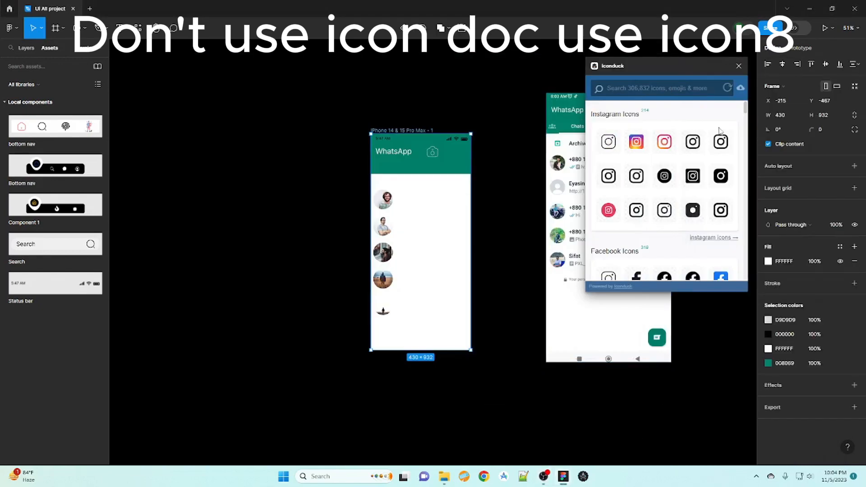
{"action": "left_click", "coordinate": [660, 90]}
{"action": "key", "text": "Return"}
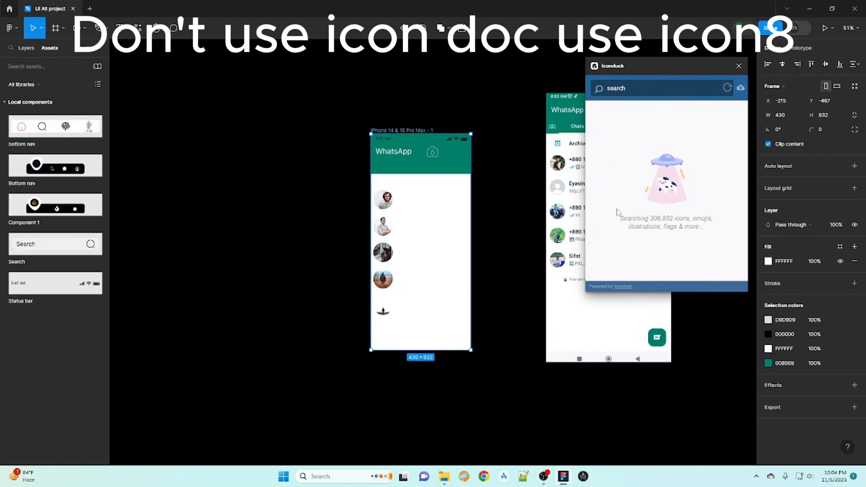
{"action": "left_click", "coordinate": [639, 149]}
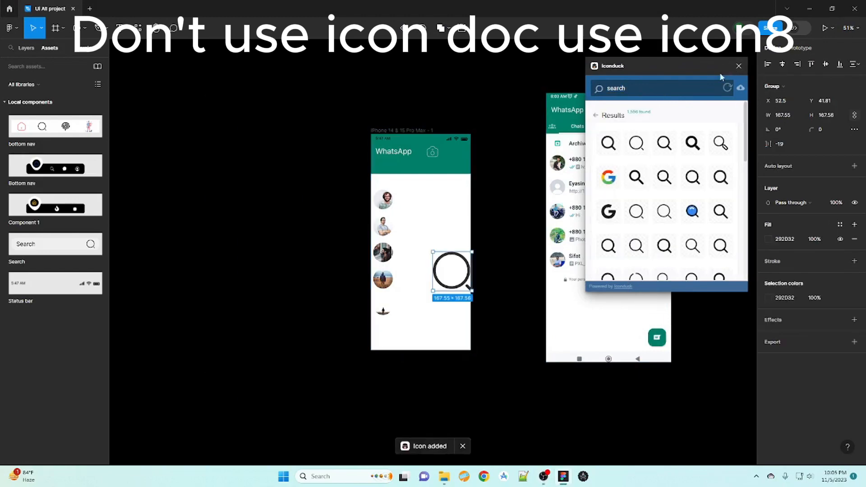
{"action": "left_click_drag", "start_coordinate": [718, 72], "coordinate": [733, 278]}
{"action": "left_click", "coordinate": [781, 114]}
{"action": "type", "text": "45"}
{"action": "key", "text": "Return"}
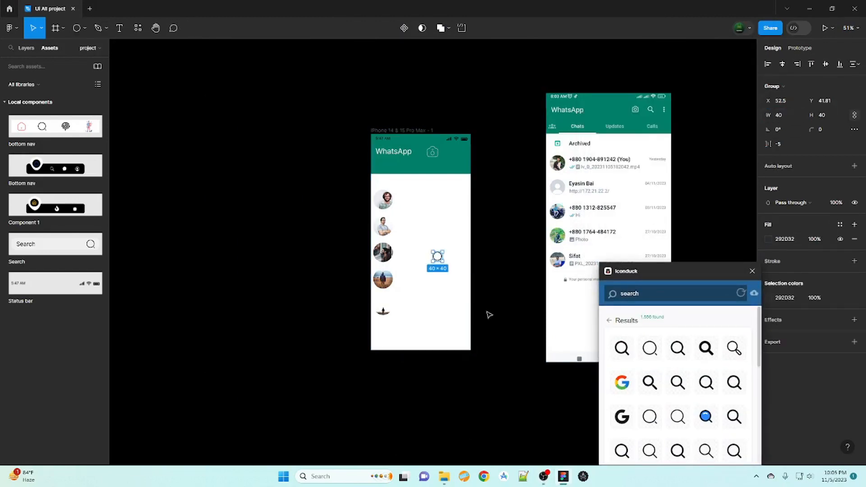
{"action": "left_click", "coordinate": [488, 314]}
{"action": "left_click_drag", "start_coordinate": [437, 257], "coordinate": [453, 155]}
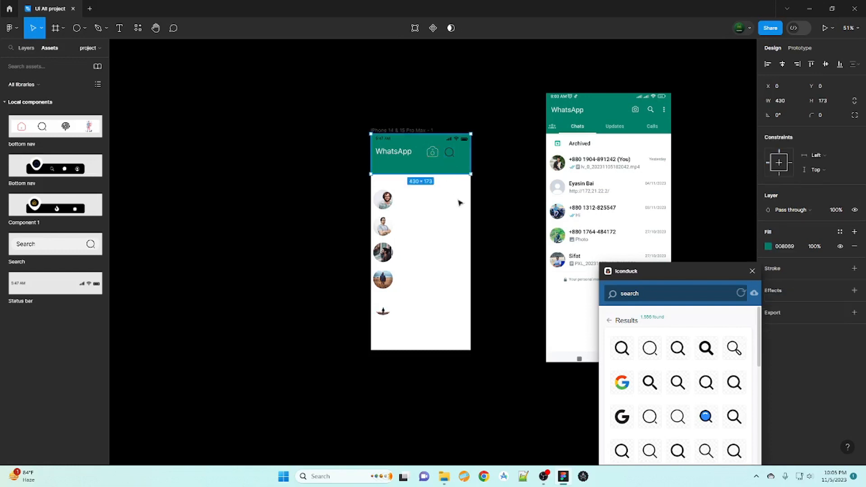
{"action": "key", "text": "Escape"}
- Add a vertical three-dot icon sized 20×30 at the header's right edge
{"action": "type", "text": "dot"}
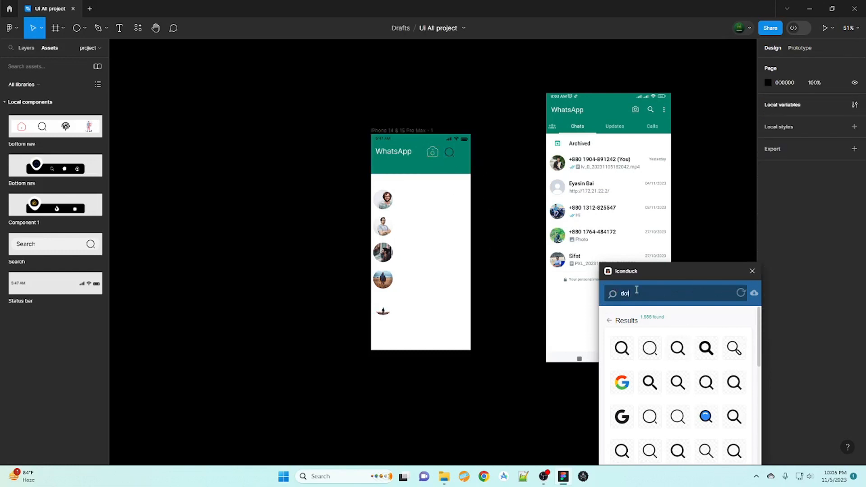
{"action": "left_click", "coordinate": [679, 414]}
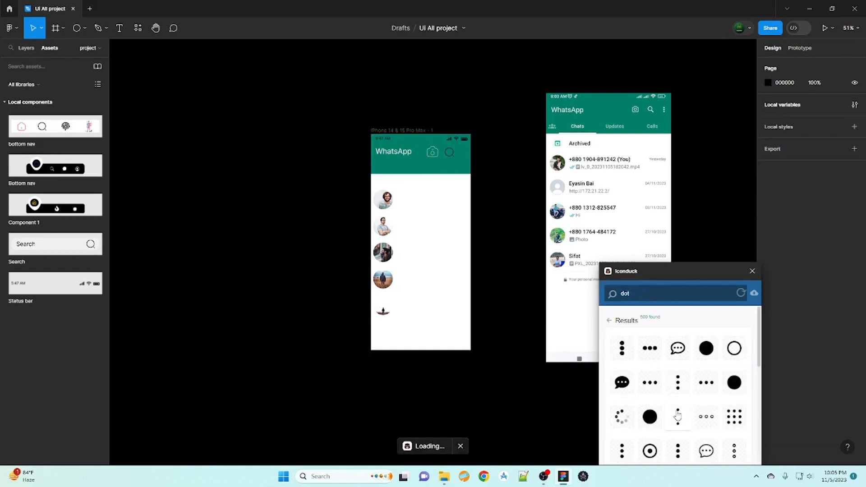
{"action": "type", "text": "40"}
{"action": "key", "text": "Return"}
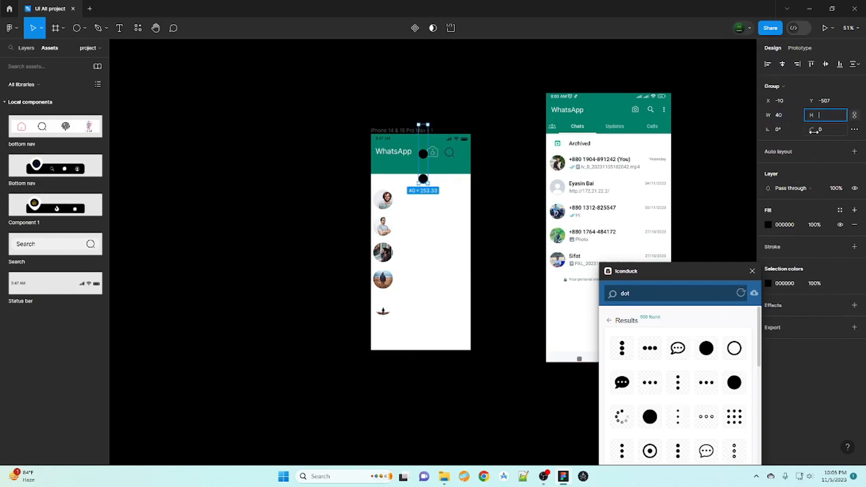
{"action": "type", "text": "30"}
{"action": "key", "text": "Return"}
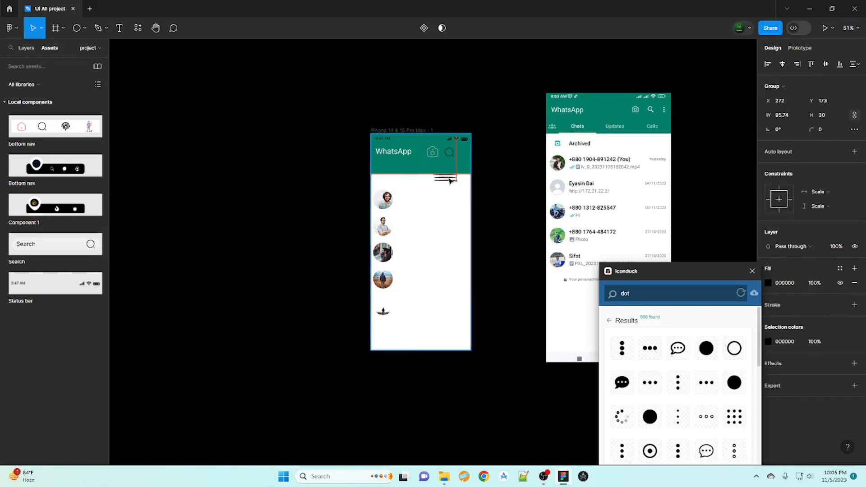
{"action": "left_click", "coordinate": [781, 115]}
{"action": "type", "text": "20"}
{"action": "key", "text": "Return"}
{"action": "left_click_drag", "start_coordinate": [418, 146], "coordinate": [461, 154]}
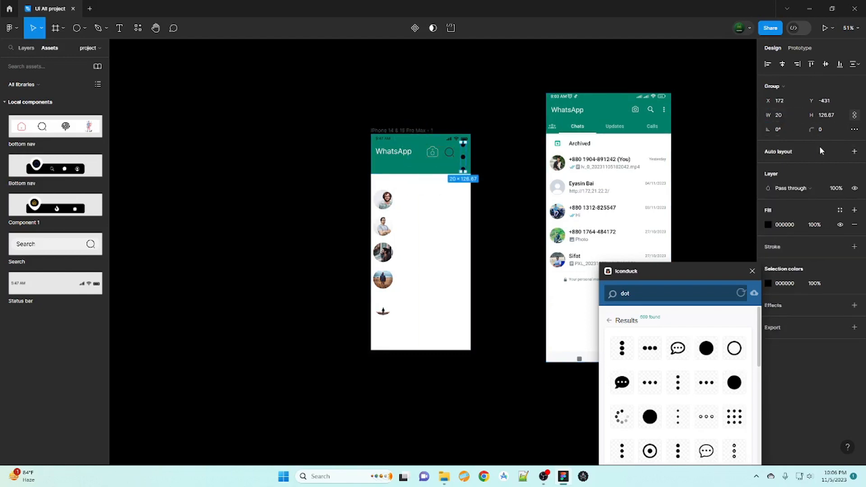
- Narrow the three-dot icon to width 10 and nudge it slightly right and down
{"action": "left_click", "coordinate": [779, 116]}
{"action": "type", "text": "50"}
{"action": "key", "text": "BackSpace"}
{"action": "key", "text": "Return"}
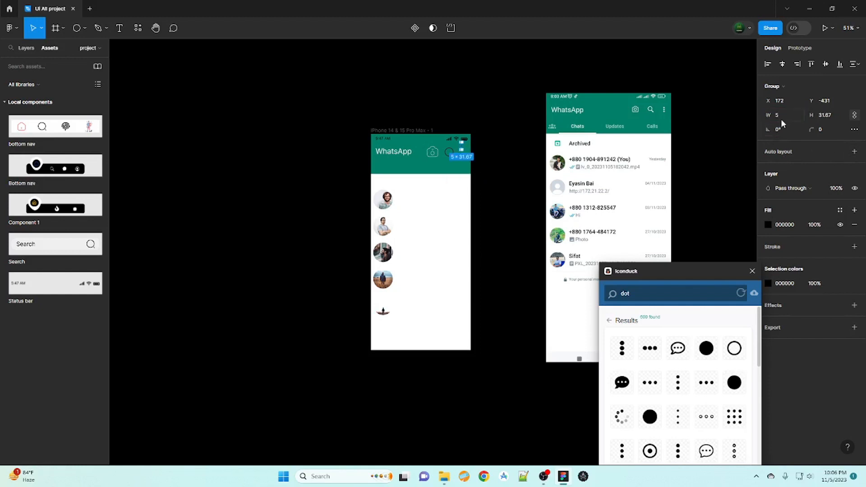
{"action": "left_click", "coordinate": [780, 118]}
{"action": "type", "text": "10"}
{"action": "key", "text": "Return"}
{"action": "left_click", "coordinate": [501, 245]}
{"action": "left_click_drag", "start_coordinate": [461, 152], "coordinate": [465, 156]}
{"action": "left_click", "coordinate": [506, 267]}
- Set the three-dot icon's width to 7, line it up in the header, and close Iconduck
{"action": "left_click", "coordinate": [465, 154]}
{"action": "left_click", "coordinate": [792, 116]}
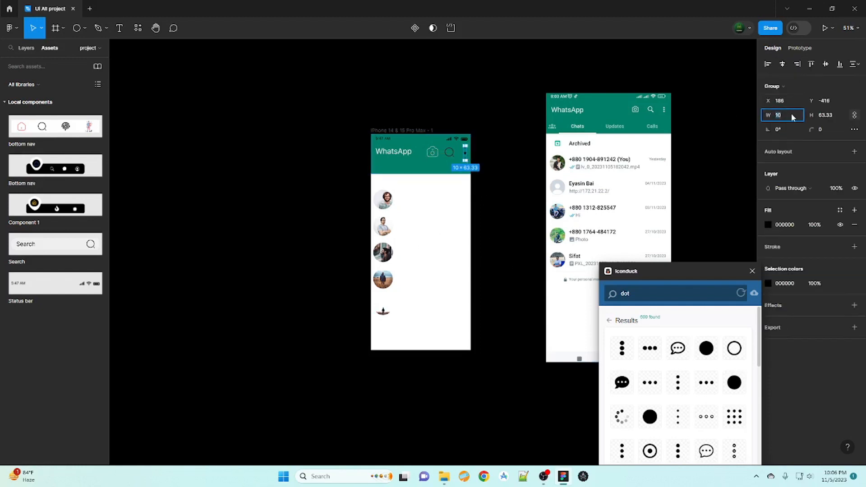
{"action": "type", "text": "7"}
{"action": "key", "text": "Return"}
{"action": "left_click", "coordinate": [502, 235]}
{"action": "left_click", "coordinate": [465, 154]}
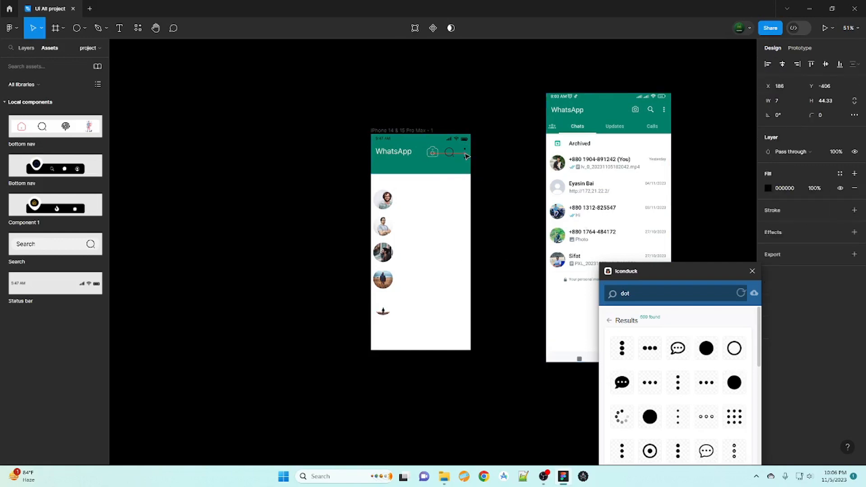
{"action": "left_click", "coordinate": [488, 244]}
{"action": "left_click_drag", "start_coordinate": [466, 154], "coordinate": [464, 154]}
{"action": "left_click", "coordinate": [482, 208]}
{"action": "left_click", "coordinate": [477, 198]}
{"action": "left_click", "coordinate": [464, 156]}
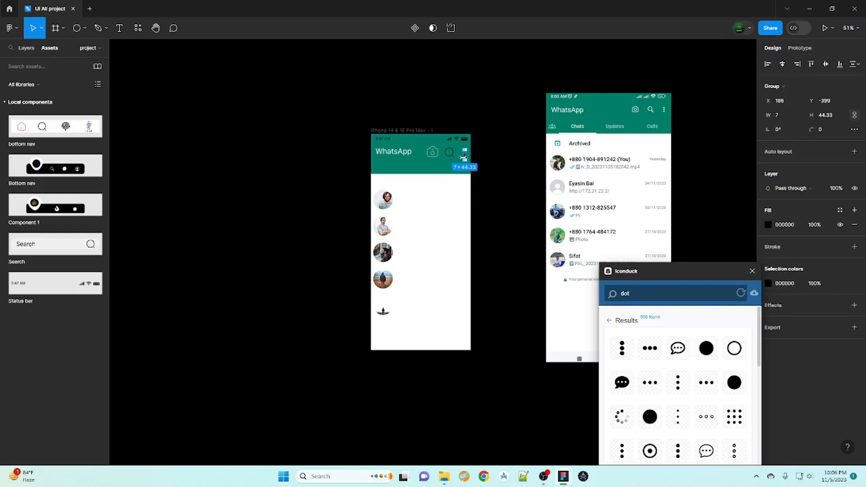
{"action": "left_click", "coordinate": [497, 210]}
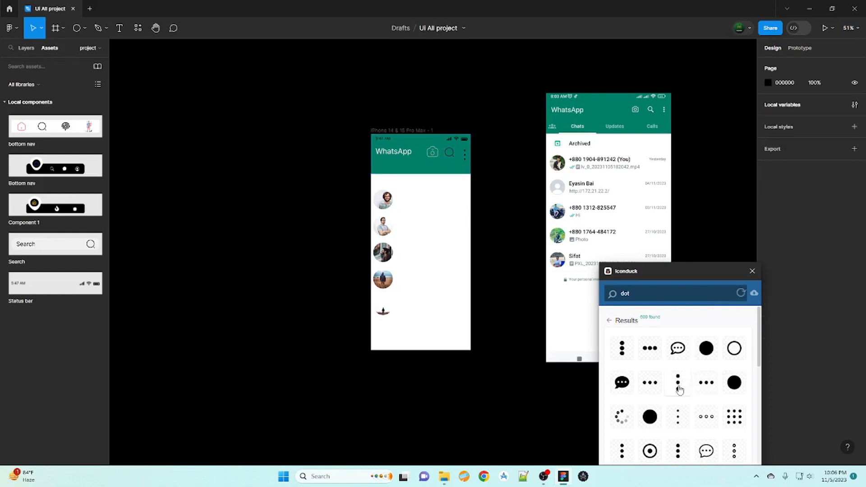
{"action": "left_click", "coordinate": [751, 271]}
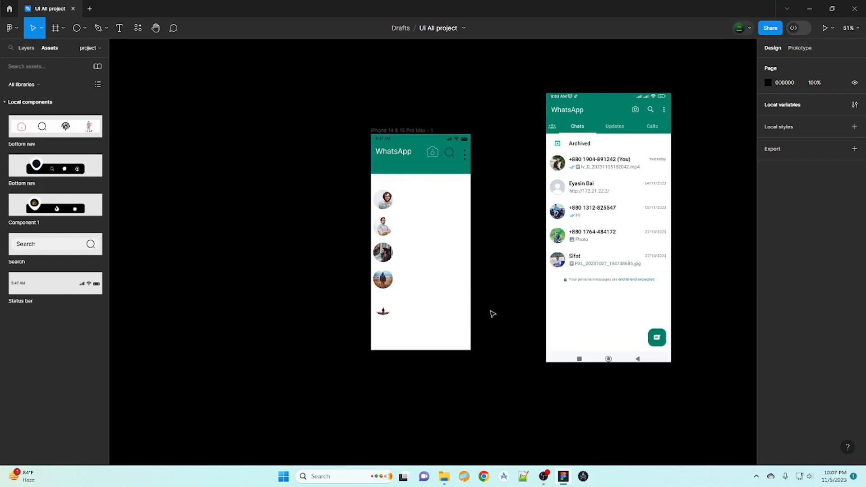
- Add the contact's phone number as text beside the first avatar and align it
{"action": "key", "text": "t"}
{"action": "left_click", "coordinate": [401, 201]}
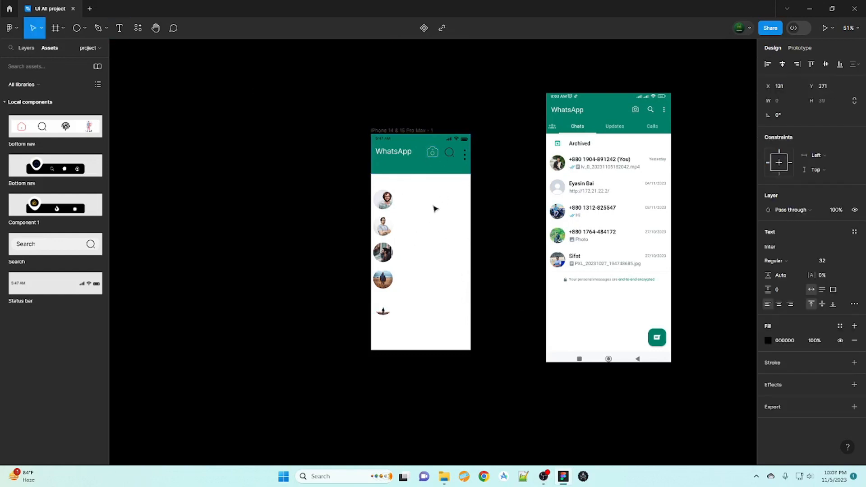
{"action": "key", "text": "Escape"}
{"action": "left_click", "coordinate": [398, 241]}
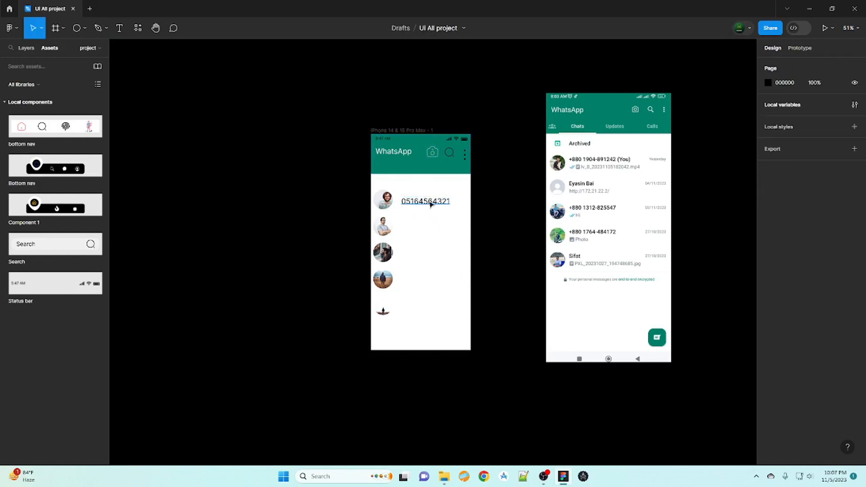
{"action": "left_click_drag", "start_coordinate": [430, 202], "coordinate": [429, 197]}
{"action": "left_click", "coordinate": [323, 247]}
{"action": "left_click", "coordinate": [424, 198]}
{"action": "left_click", "coordinate": [405, 232]}
- Add a size-20 message-preview line under the phone number
{"action": "key", "text": "t"}
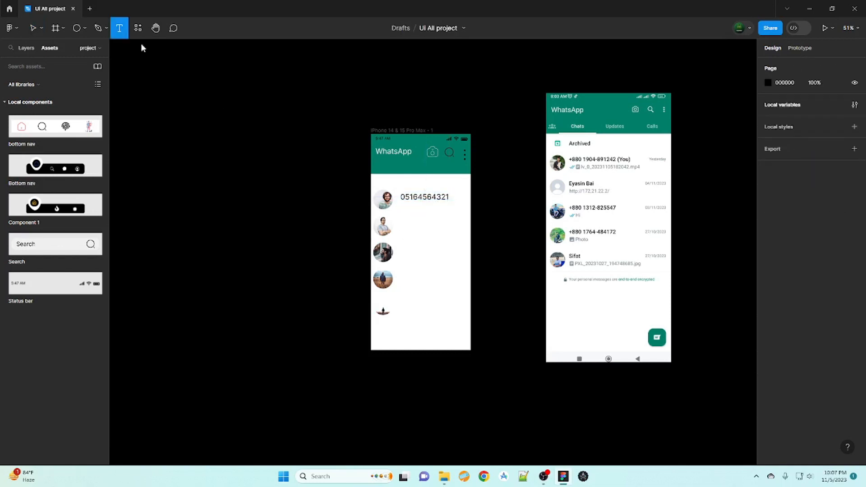
{"action": "left_click", "coordinate": [406, 205]}
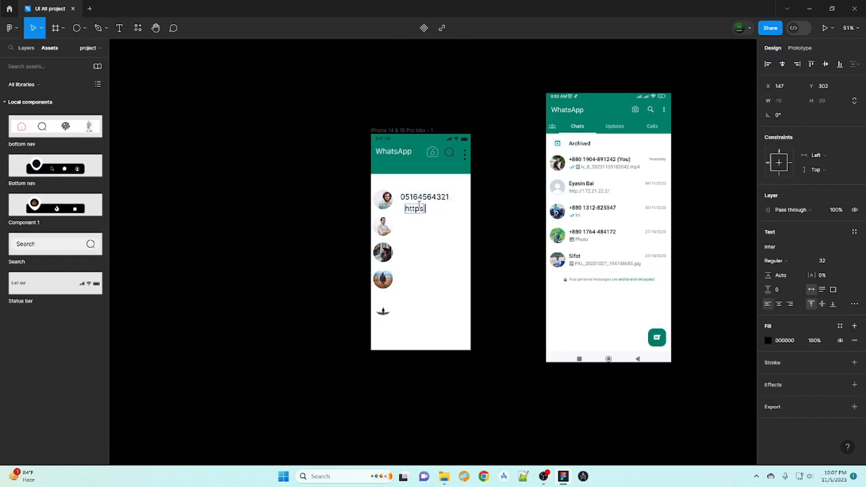
{"action": "key", "text": "Escape"}
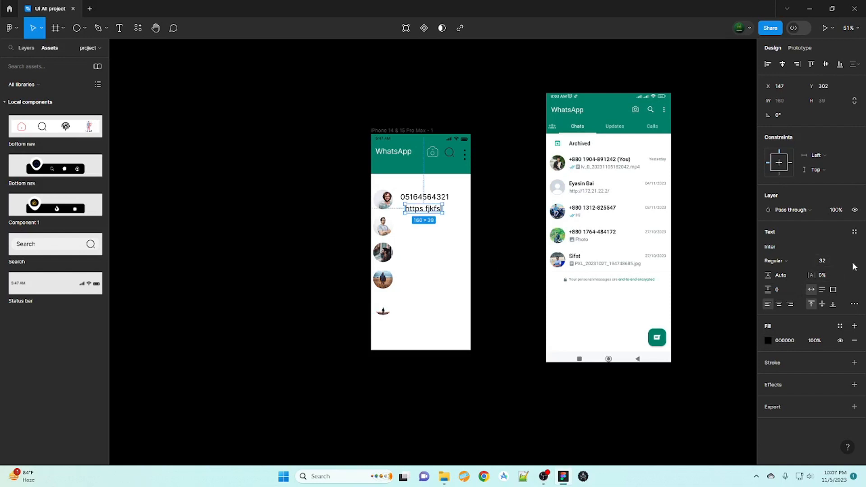
{"action": "left_click", "coordinate": [839, 260]}
{"action": "left_click", "coordinate": [831, 228]}
{"action": "left_click_drag", "start_coordinate": [419, 209], "coordinate": [419, 210]}
{"action": "left_click", "coordinate": [362, 305]}
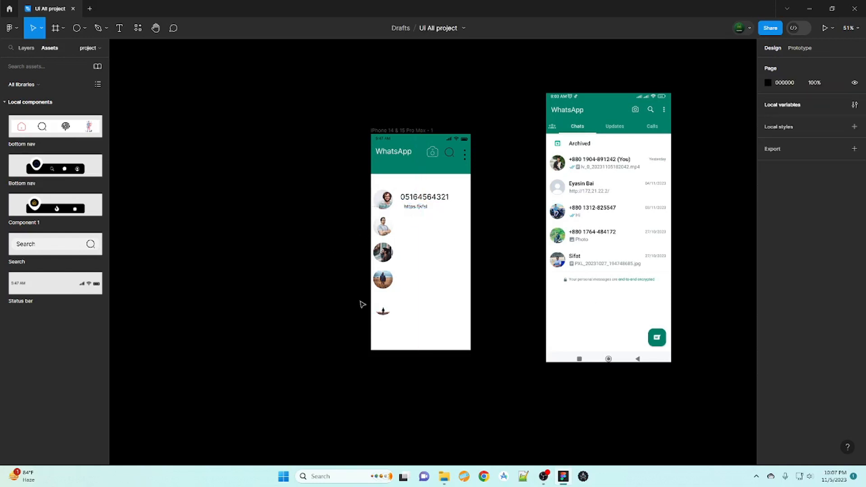
- Add an enlarged contact-name text beside the second avatar, aligned with the number above
{"action": "left_click", "coordinate": [120, 29]}
{"action": "left_click", "coordinate": [403, 220]}
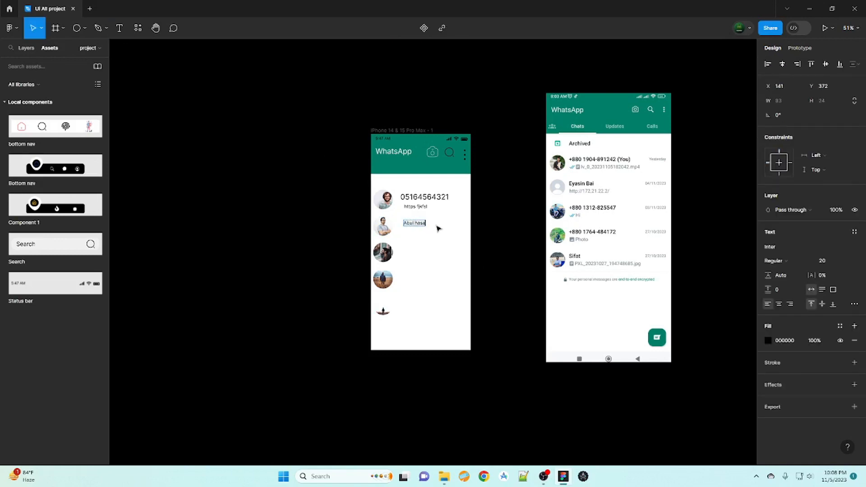
{"action": "key", "text": "Escape"}
{"action": "left_click", "coordinate": [845, 261]}
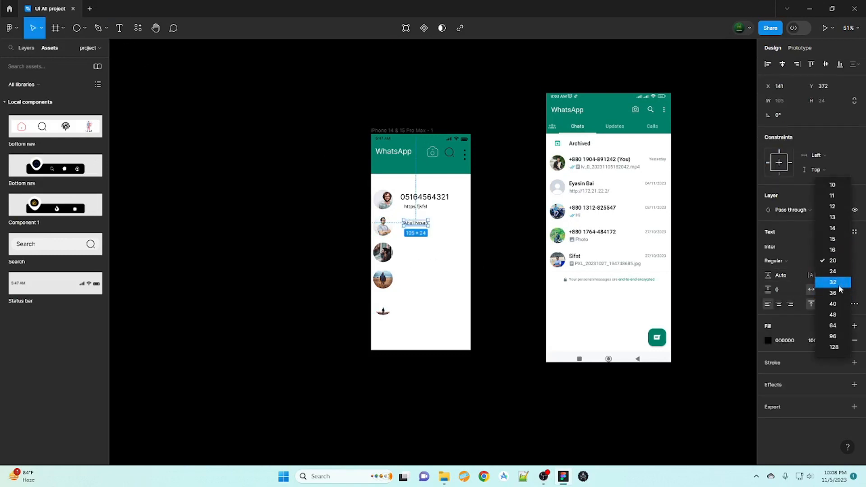
{"action": "left_click", "coordinate": [838, 285]}
{"action": "left_click_drag", "start_coordinate": [435, 228], "coordinate": [431, 227]}
{"action": "left_click", "coordinate": [269, 290]}
- Add a size-16 message-preview line under the second contact's name
{"action": "left_click", "coordinate": [424, 232]}
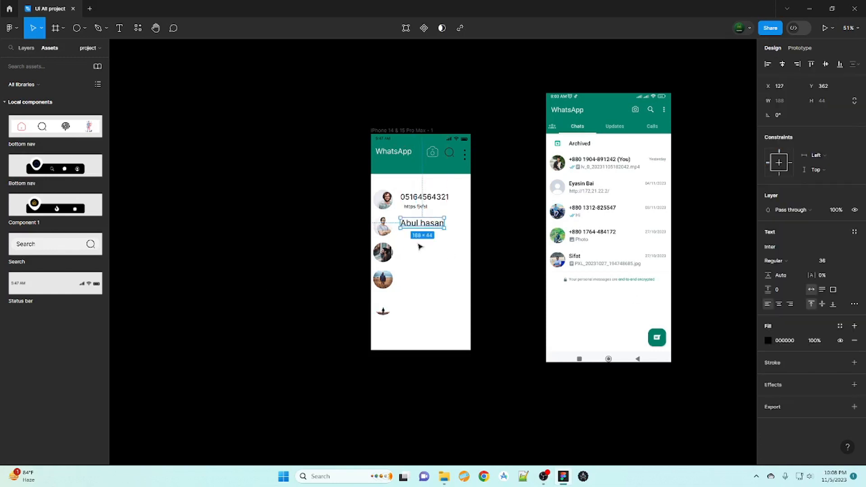
{"action": "key", "text": "Escape"}
{"action": "key", "text": "t"}
{"action": "left_click", "coordinate": [404, 233]}
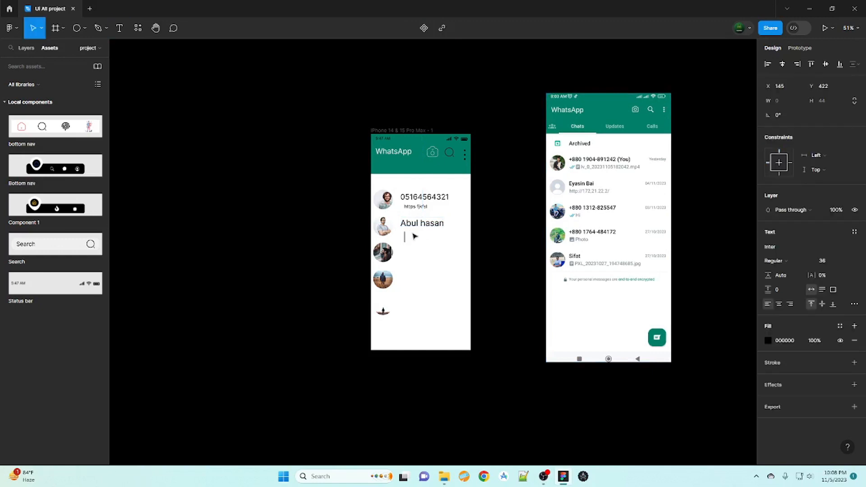
{"action": "key", "text": "Escape"}
{"action": "left_click", "coordinate": [833, 260]}
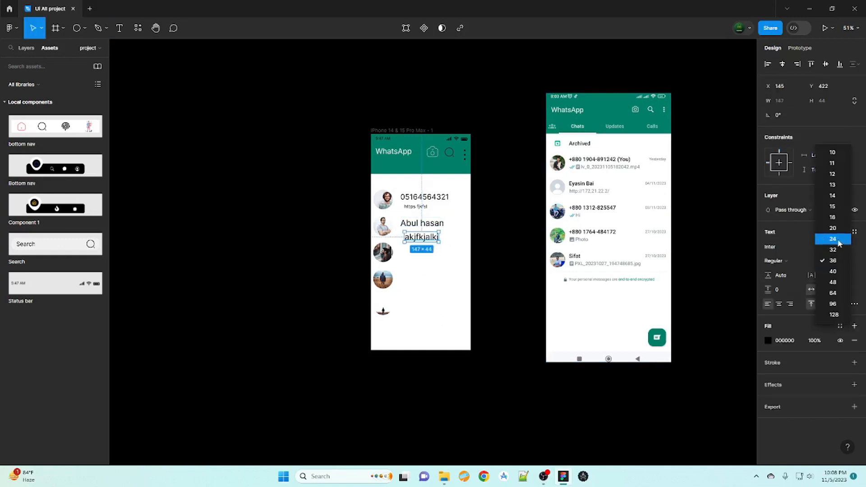
{"action": "left_click", "coordinate": [834, 218]}
{"action": "left_click", "coordinate": [833, 260]}
{"action": "left_click", "coordinate": [839, 263]}
- Copy the second-row name and preview pair into rows three and four
{"action": "left_click", "coordinate": [440, 241]}
{"action": "left_click", "coordinate": [416, 234]}
{"action": "left_click", "coordinate": [428, 229], "text": "shift"}
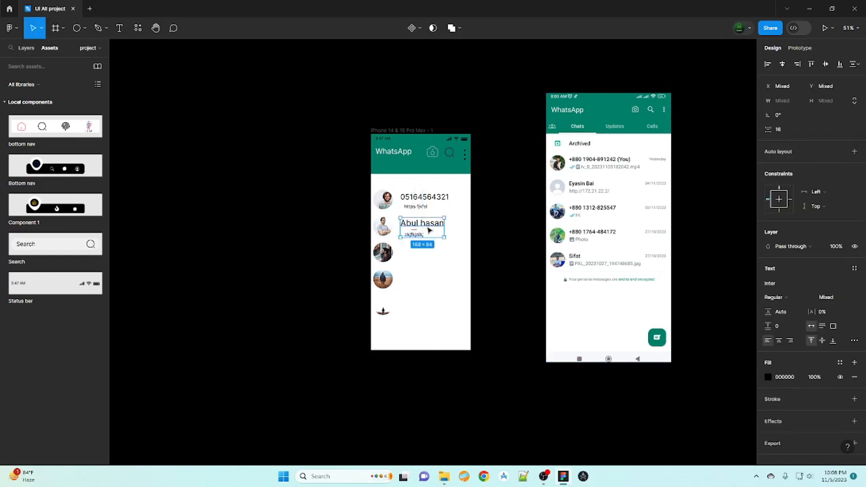
{"action": "left_click_drag", "start_coordinate": [429, 229], "coordinate": [438, 254], "text": "alt"}
{"action": "key", "text": "ctrl+d"}
{"action": "left_click", "coordinate": [417, 307]}
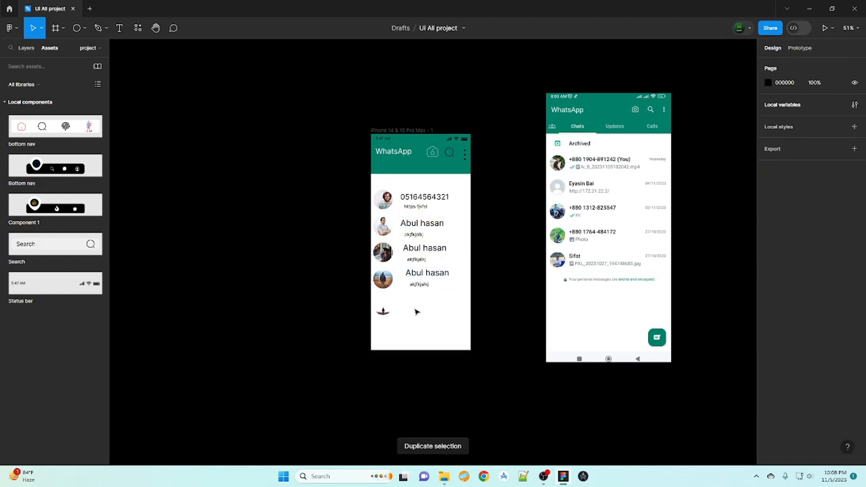
- Copy the fourth-row name and preview into row five and nudge row four slightly left
{"action": "left_click", "coordinate": [418, 274]}
{"action": "left_click", "coordinate": [413, 285], "text": "shift"}
{"action": "left_click_drag", "start_coordinate": [434, 285], "coordinate": [432, 315], "text": "alt"}
{"action": "left_click", "coordinate": [429, 274]}
{"action": "left_click", "coordinate": [422, 285], "text": "shift"}
{"action": "left_click_drag", "start_coordinate": [421, 285], "coordinate": [417, 285]}
{"action": "left_click", "coordinate": [313, 321]}
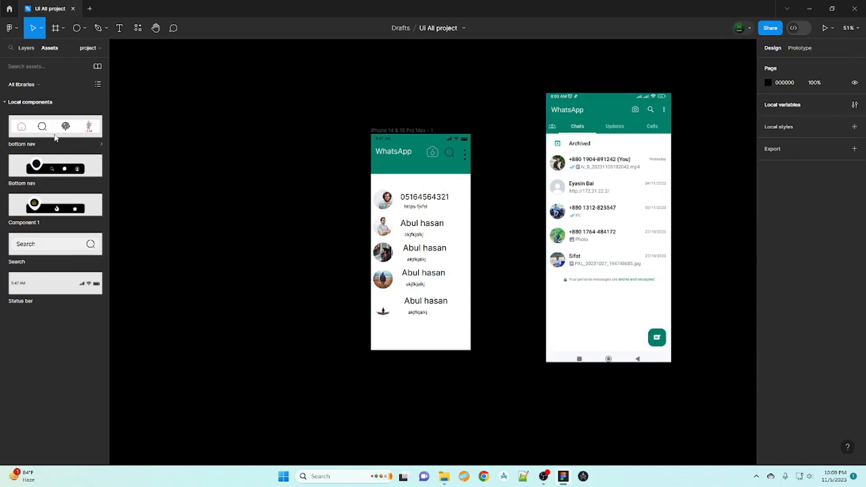
- Place the bottom nav component at the phone's foot and draw an 87×81 square with 20 corner radius above it
{"action": "left_click_drag", "start_coordinate": [56, 137], "coordinate": [427, 345]}
{"action": "left_click", "coordinate": [274, 342]}
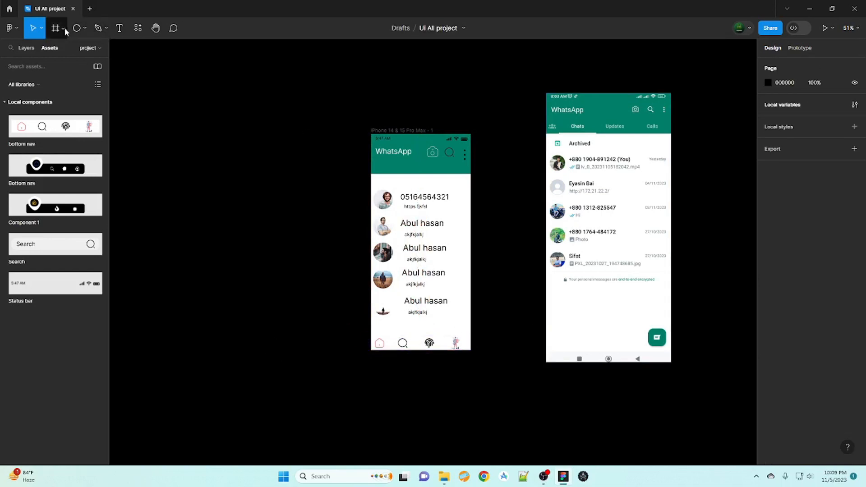
{"action": "left_click", "coordinate": [77, 27]}
{"action": "left_click_drag", "start_coordinate": [449, 314], "coordinate": [464, 333]}
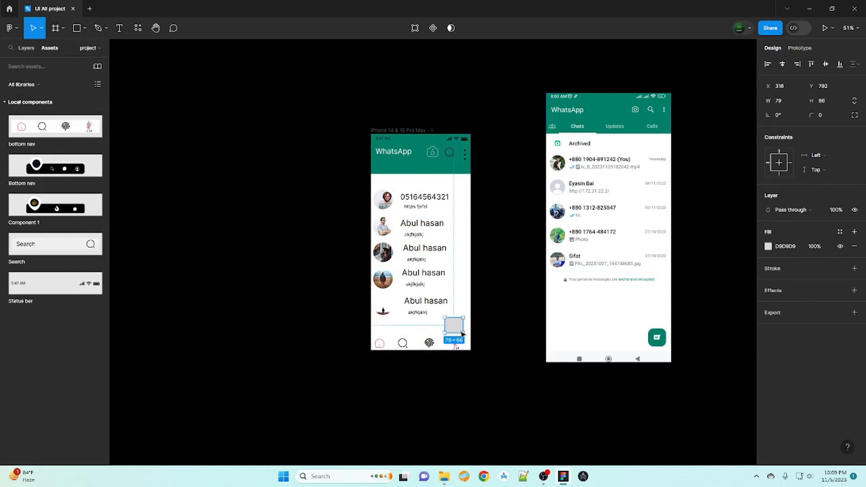
{"action": "left_click", "coordinate": [833, 118]}
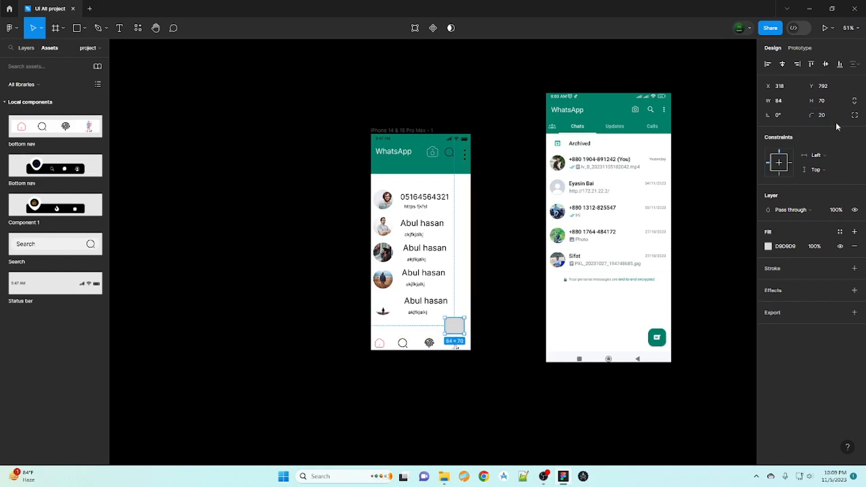
{"action": "left_click", "coordinate": [284, 336]}
{"action": "left_click", "coordinate": [455, 319]}
{"action": "left_click_drag", "start_coordinate": [445, 312], "coordinate": [444, 315]}
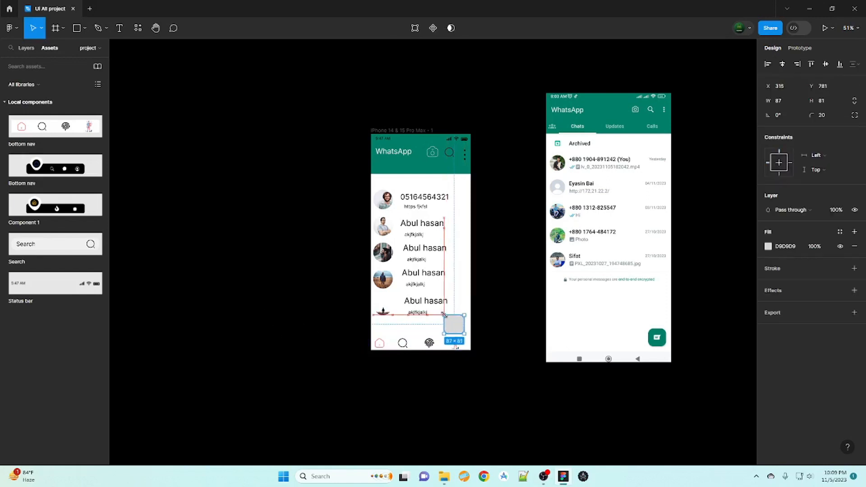
- Fill the square with WhatsApp green 008069 sampled from the reference screenshot
{"action": "left_click", "coordinate": [265, 381]}
{"action": "left_click", "coordinate": [454, 324]}
{"action": "left_click", "coordinate": [769, 247]}
{"action": "left_click", "coordinate": [660, 359]}
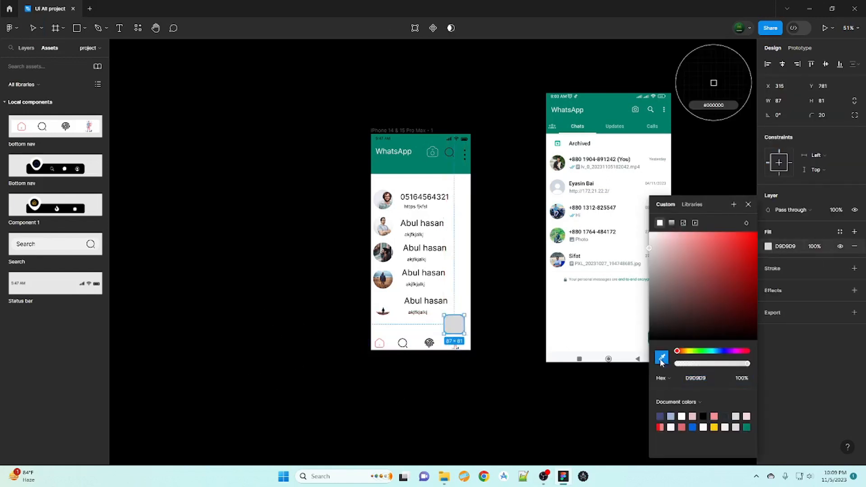
{"action": "left_click", "coordinate": [623, 118]}
{"action": "left_click", "coordinate": [323, 361]}
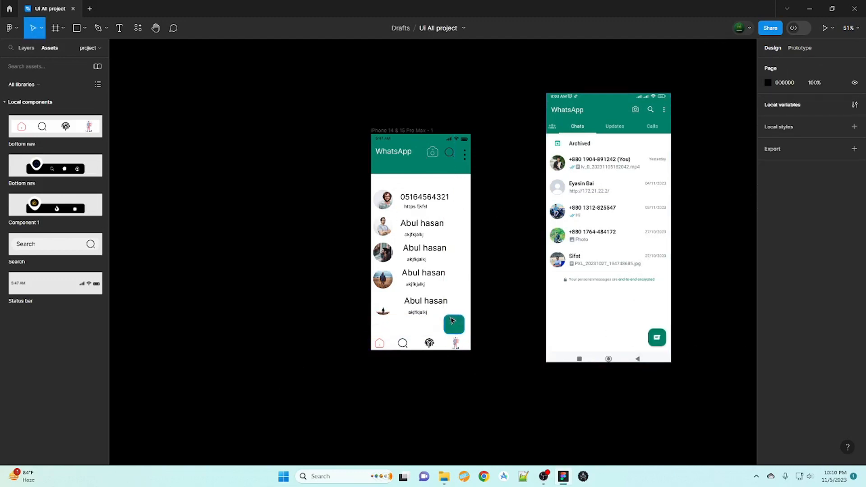
{"action": "right_click", "coordinate": [453, 324]}
{"action": "left_click", "coordinate": [601, 297]}
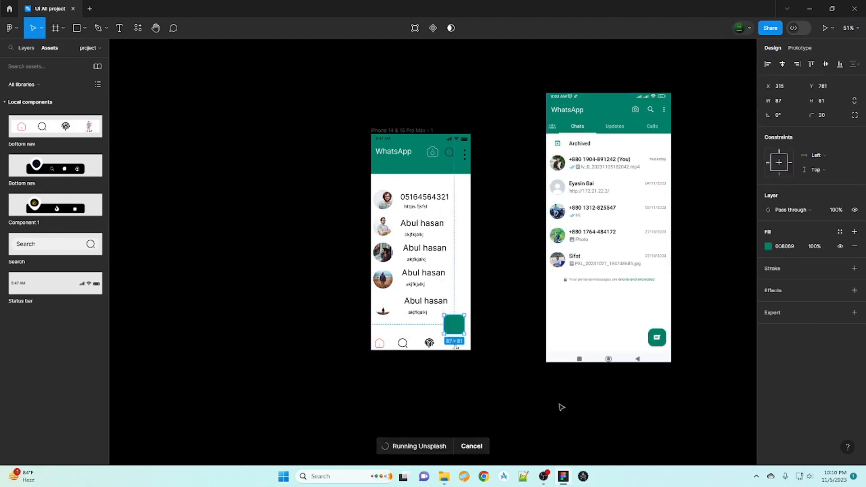
- Search Iconduck for 'text' and insert the message icon into the design
{"action": "right_click", "coordinate": [448, 324]}
{"action": "mouse_move", "coordinate": [496, 383]}
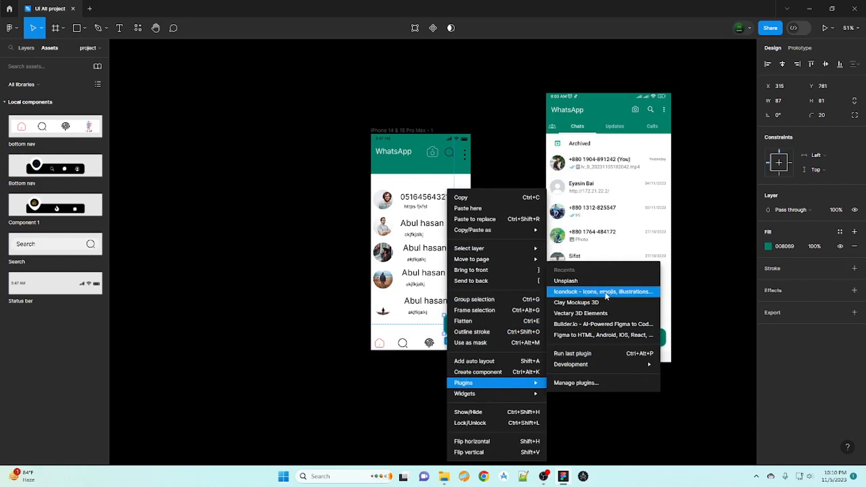
{"action": "left_click", "coordinate": [586, 400]}
{"action": "type", "text": "msg"}
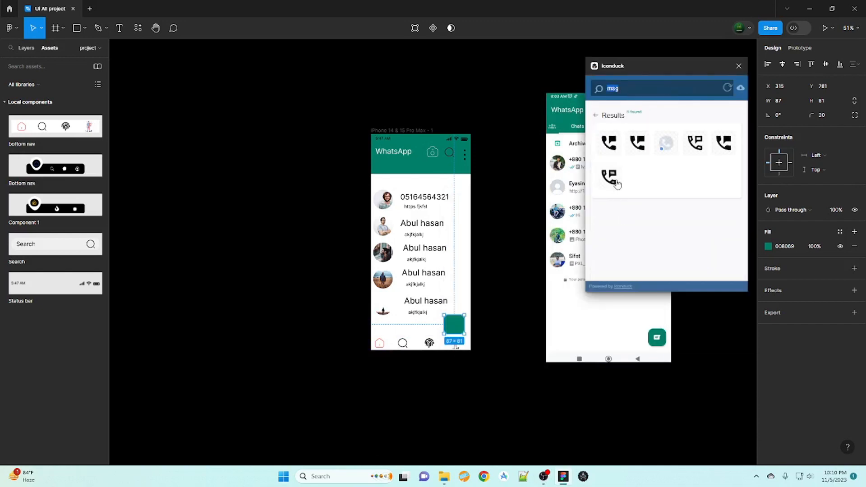
{"action": "type", "text": "ge"}
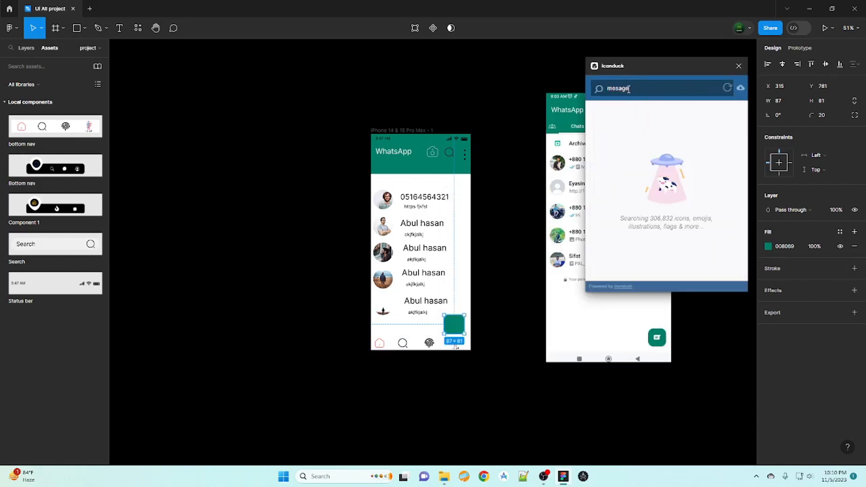
{"action": "key", "text": "ctrl+a"}
{"action": "key", "text": "BackSpace"}
{"action": "type", "text": "te"}
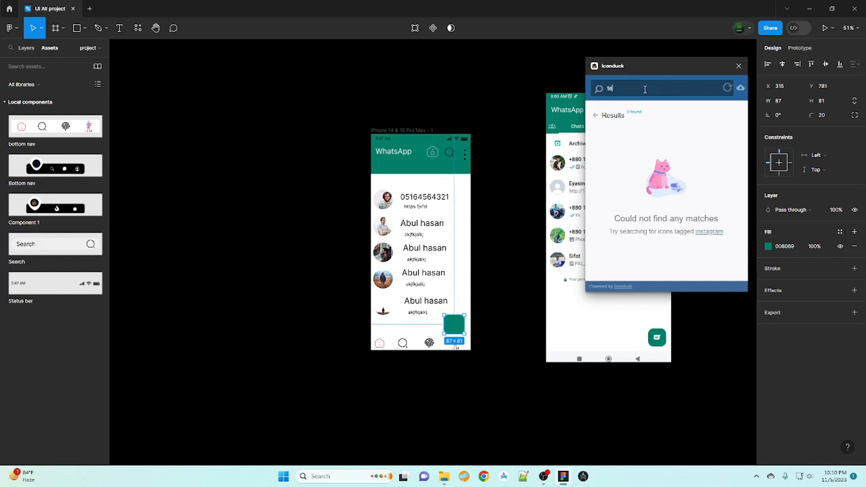
{"action": "type", "text": "xt"}
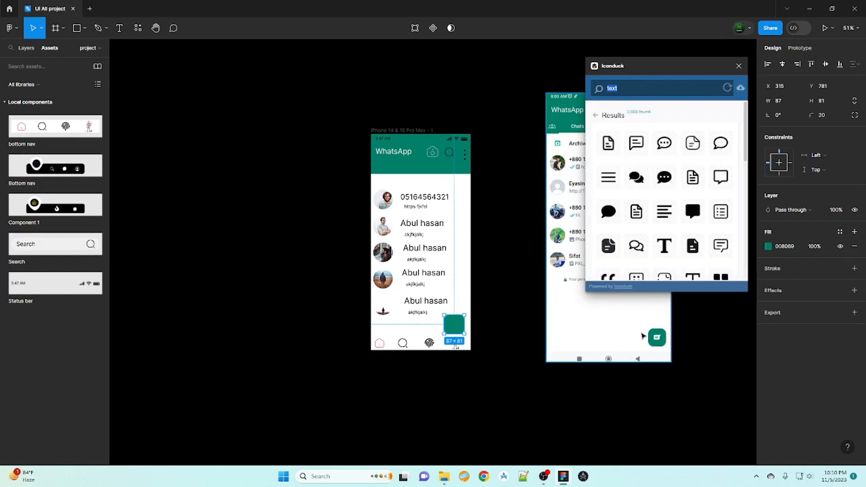
{"action": "scroll", "coordinate": [666, 148], "scroll_direction": "down", "scroll_amount": 5}
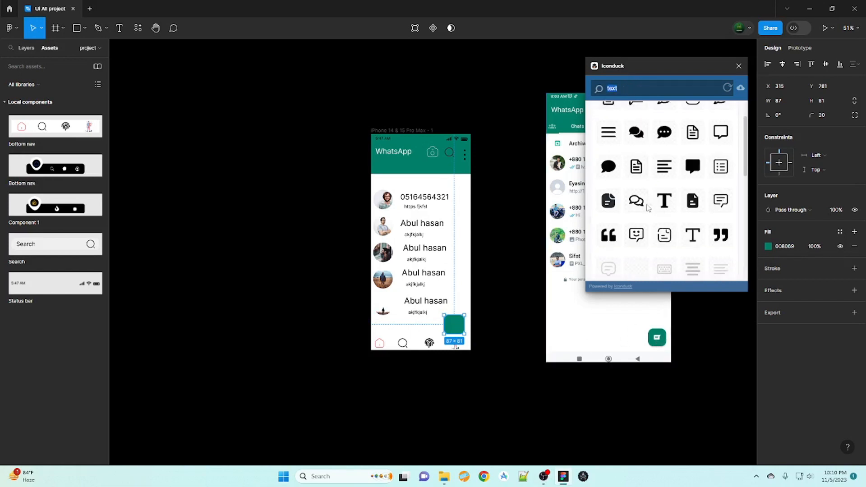
{"action": "scroll", "coordinate": [623, 165], "scroll_direction": "up", "scroll_amount": 5}
{"action": "left_click", "coordinate": [636, 143]}
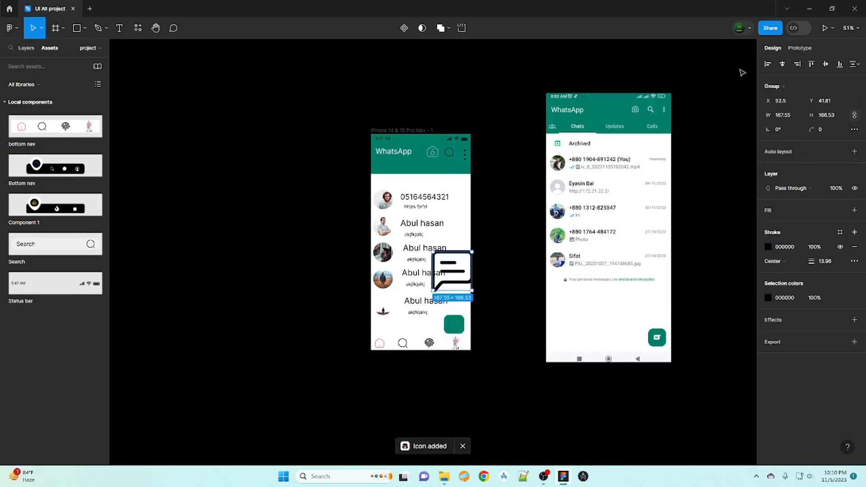
- Move the message icon over the green button and set its width to 40
{"action": "mouse_move", "coordinate": [471, 293]}
{"action": "left_mouse_down"}
{"action": "mouse_move", "coordinate": [452, 267]}
{"action": "mouse_move", "coordinate": [472, 290]}
{"action": "left_mouse_up"}
{"action": "left_click_drag", "start_coordinate": [455, 272], "coordinate": [456, 329]}
{"action": "left_click", "coordinate": [782, 115]}
{"action": "type", "text": "40"}
{"action": "key", "text": "Return"}
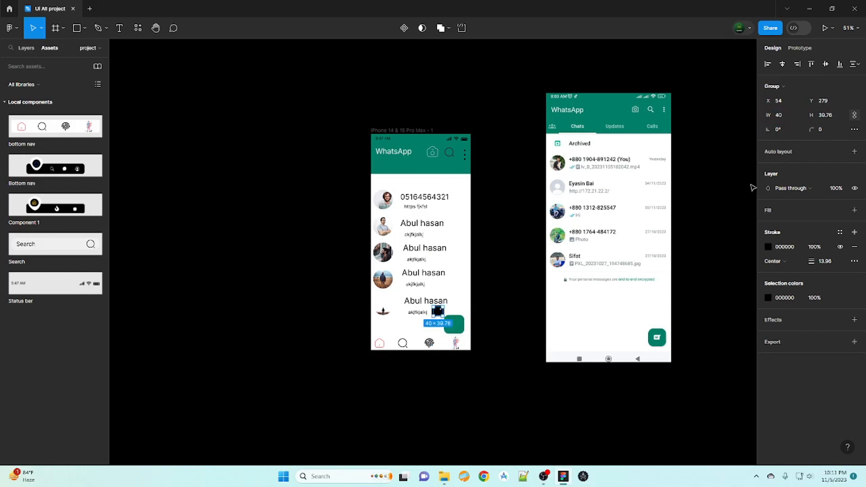
- Give the icon a weight-1 white outline and center it on the green button
{"action": "left_click", "coordinate": [854, 247]}
{"action": "left_click", "coordinate": [854, 232]}
{"action": "left_click_drag", "start_coordinate": [437, 311], "coordinate": [453, 324]}
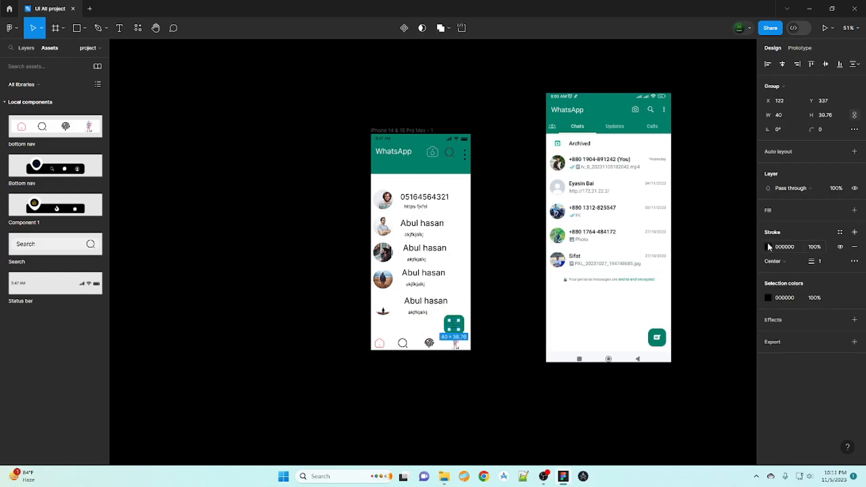
{"action": "left_click", "coordinate": [767, 246]}
{"action": "left_click_drag", "start_coordinate": [657, 266], "coordinate": [643, 231]}
{"action": "left_click", "coordinate": [286, 366]}
{"action": "left_click", "coordinate": [453, 325]}
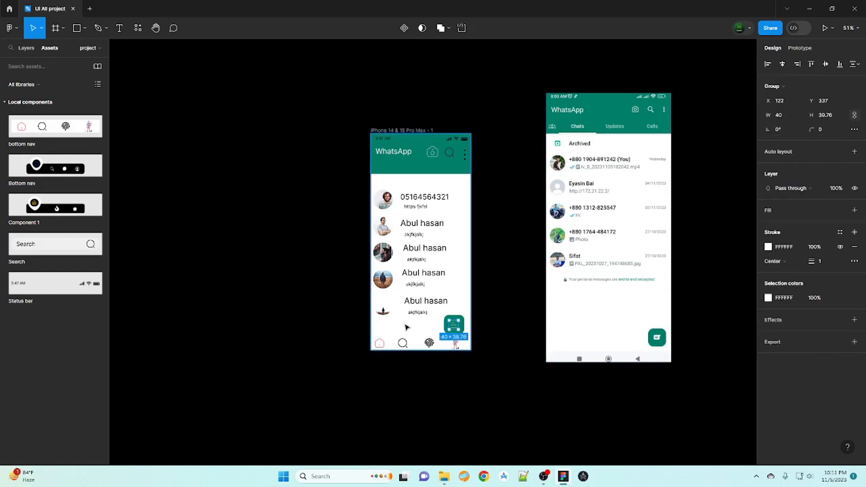
- Rename the icon layer to 'rrrrrrrrrrrrrrrr' and collapse the phone frame's layers
{"action": "key", "text": "ctrl+r"}
{"action": "left_click", "coordinate": [332, 328]}
{"action": "left_click", "coordinate": [455, 328]}
{"action": "key", "text": "ctrl+r"}
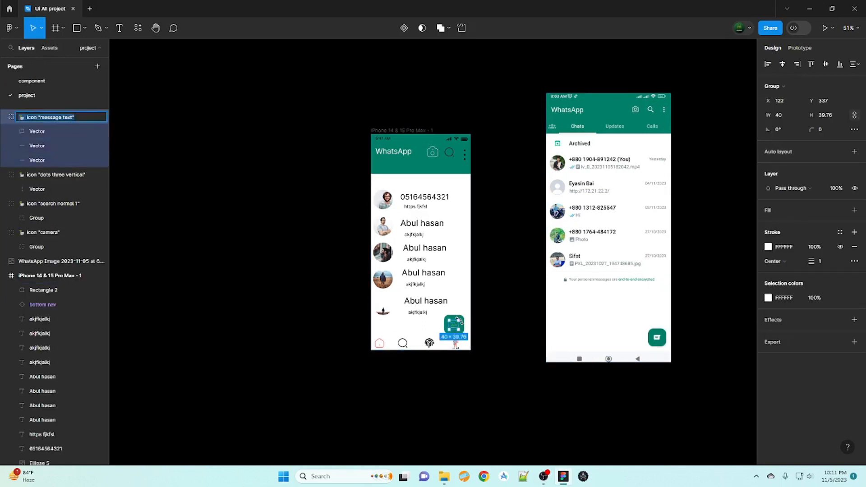
{"action": "type", "text": "rrrrrrrrrrrrrrrr"}
{"action": "key", "text": "Return"}
{"action": "left_click", "coordinate": [213, 201]}
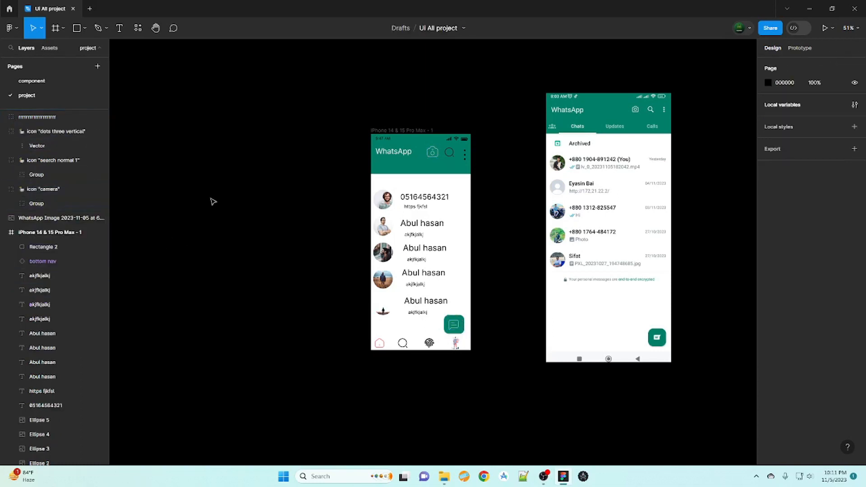
{"action": "left_click", "coordinate": [4, 232]}
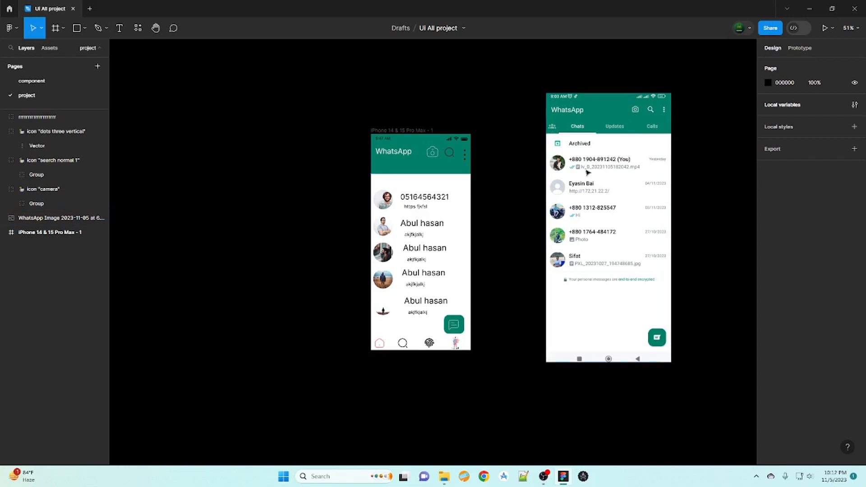
{"action": "left_click", "coordinate": [84, 28]}
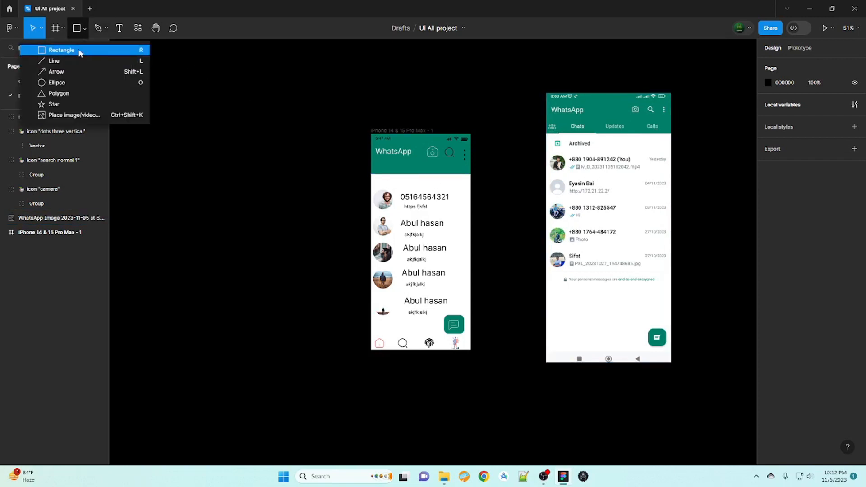
- Draw a line across the top of the chat list with a rounded end cap
{"action": "left_click", "coordinate": [54, 60]}
{"action": "left_click_drag", "start_coordinate": [371, 173], "coordinate": [408, 174]}
{"action": "left_click", "coordinate": [259, 226]}
{"action": "left_click", "coordinate": [398, 174]}
{"action": "left_click", "coordinate": [784, 297]}
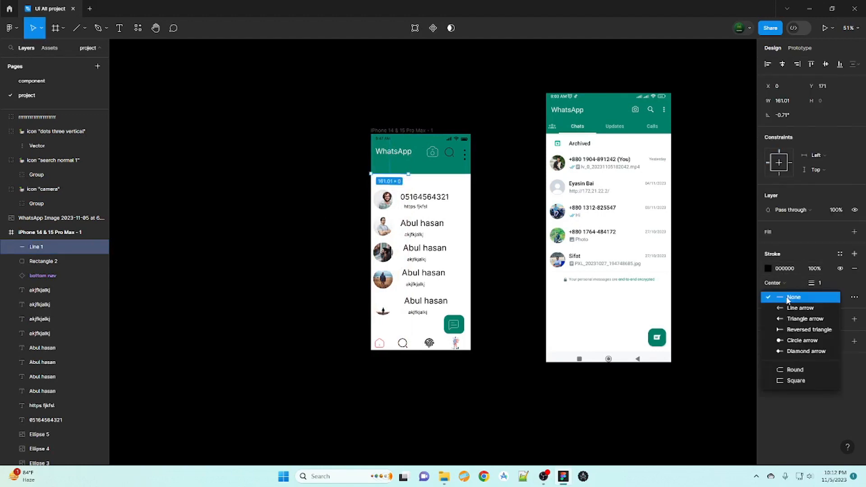
{"action": "left_click", "coordinate": [799, 295]}
{"action": "left_click", "coordinate": [814, 295]}
{"action": "left_click", "coordinate": [804, 371]}
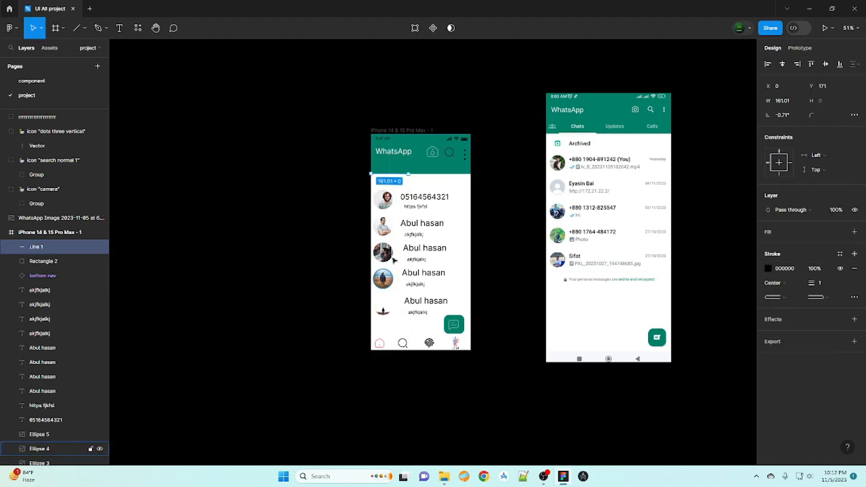
{"action": "left_click_drag", "start_coordinate": [399, 174], "coordinate": [400, 177]}
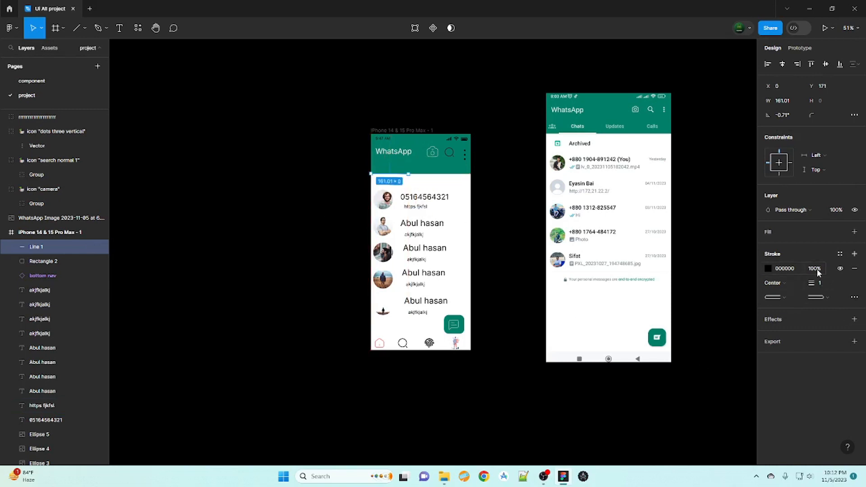
- Make the line's stroke white, reposition and widen it, then delete it
{"action": "left_click", "coordinate": [854, 319]}
{"action": "left_click", "coordinate": [797, 336]}
{"action": "left_click", "coordinate": [810, 323]}
{"action": "key", "text": "ctrl+z"}
{"action": "key", "text": "ctrl+z"}
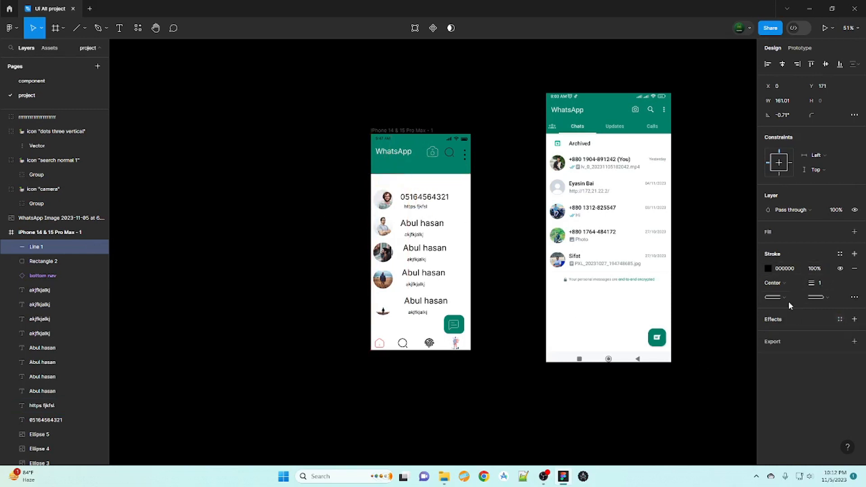
{"action": "left_click", "coordinate": [768, 269]}
{"action": "left_click", "coordinate": [848, 408]}
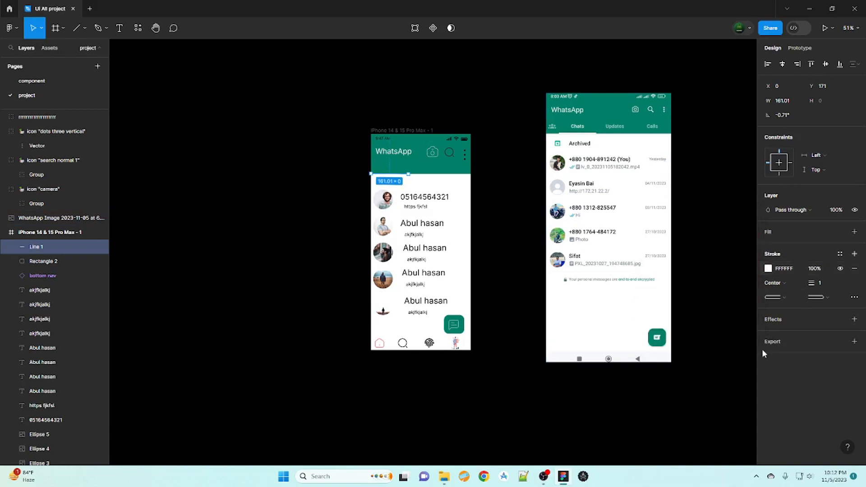
{"action": "left_click_drag", "start_coordinate": [396, 174], "coordinate": [407, 175]}
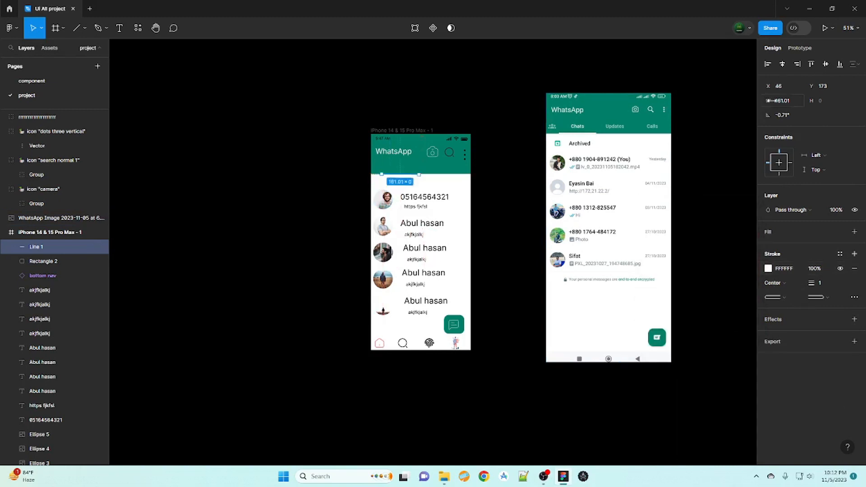
{"action": "left_click_drag", "start_coordinate": [768, 100], "coordinate": [93, 111]}
{"action": "left_click_drag", "start_coordinate": [768, 86], "coordinate": [833, 85]}
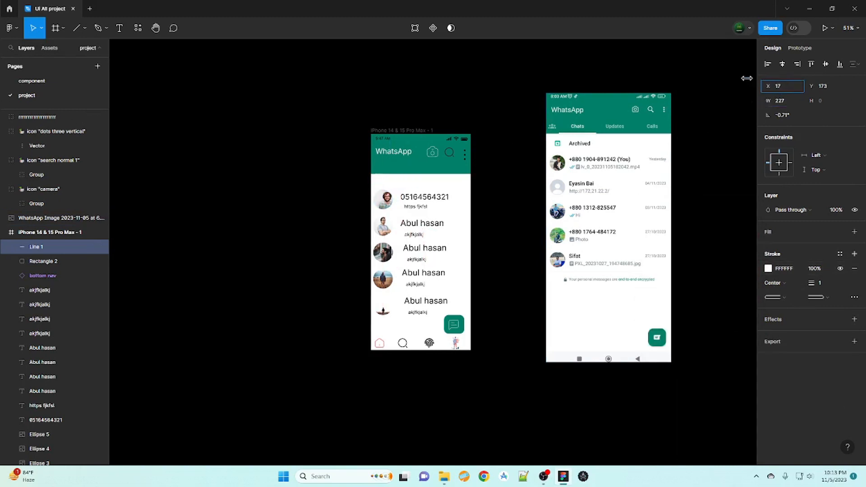
{"action": "key", "text": "Delete"}
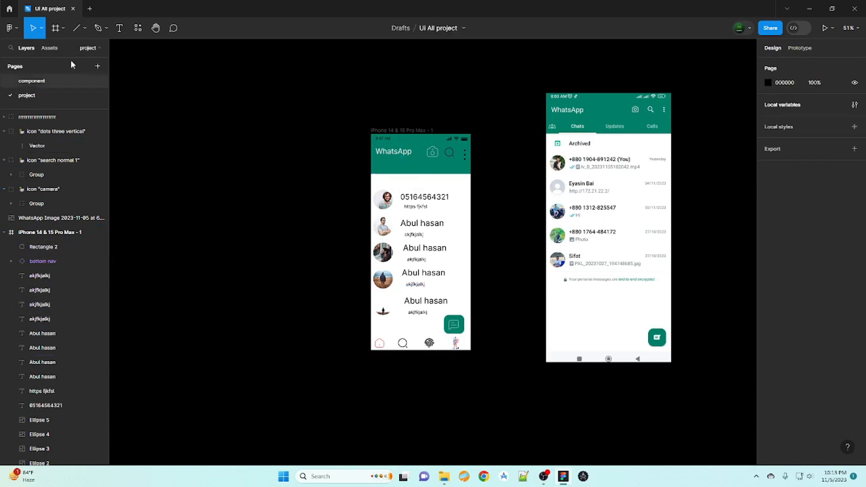
- Draw a thin 141×5 rectangle bar just under the header
{"action": "left_click", "coordinate": [84, 28]}
{"action": "left_click", "coordinate": [78, 50]}
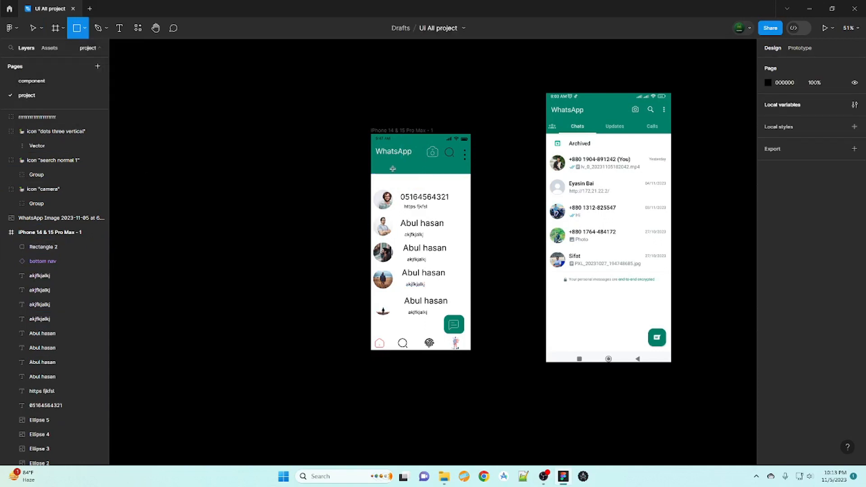
{"action": "left_click_drag", "start_coordinate": [396, 173], "coordinate": [417, 174]}
{"action": "left_click", "coordinate": [317, 241]}
{"action": "left_click", "coordinate": [401, 173]}
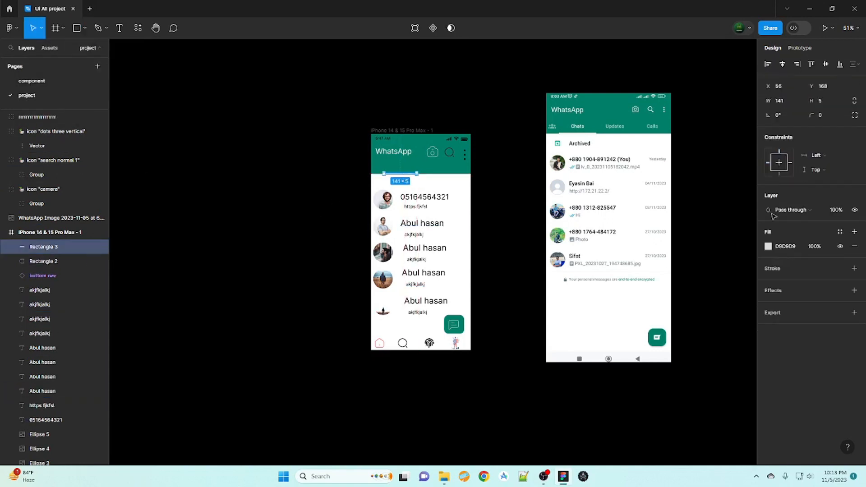
- Set the thin bar's fill to white FFFFFF
{"action": "left_click", "coordinate": [768, 246]}
{"action": "left_click_drag", "start_coordinate": [647, 255], "coordinate": [644, 219]}
{"action": "left_click", "coordinate": [768, 188]}
{"action": "left_click", "coordinate": [791, 298]}
{"action": "left_click", "coordinate": [405, 174]}
{"action": "left_click", "coordinate": [768, 246]}
{"action": "left_click", "coordinate": [519, 181]}
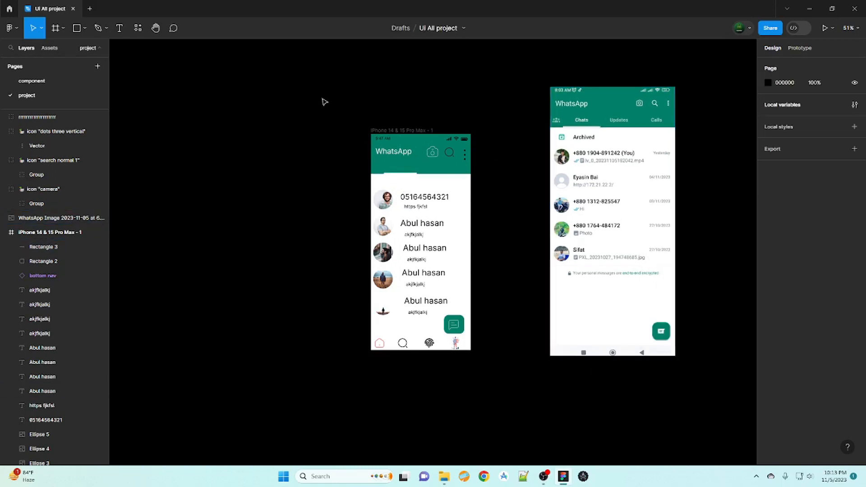
- Create the Chats text label under the header, then duplicate it into Update and Calls labels
{"action": "key", "text": "t"}
{"action": "left_click", "coordinate": [387, 168]}
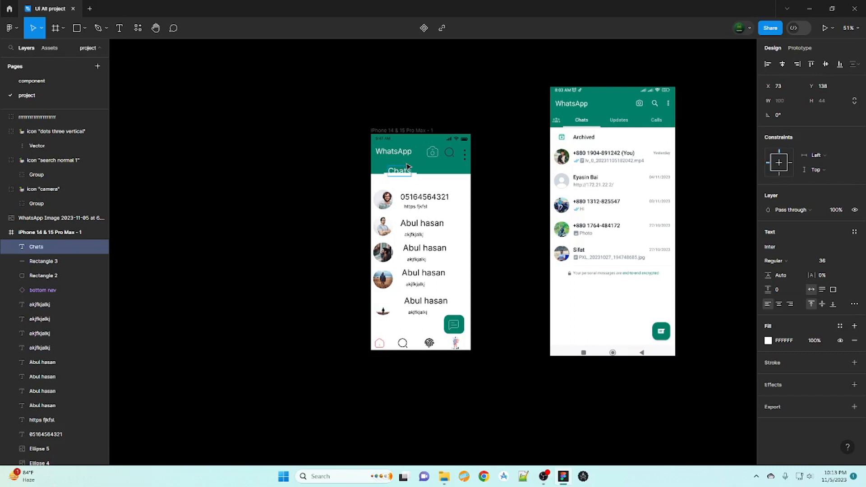
{"action": "left_click", "coordinate": [487, 205]}
{"action": "left_click_drag", "start_coordinate": [402, 173], "coordinate": [465, 168]}
{"action": "key", "text": "ctrl+d"}
{"action": "key", "text": "ctrl+d"}
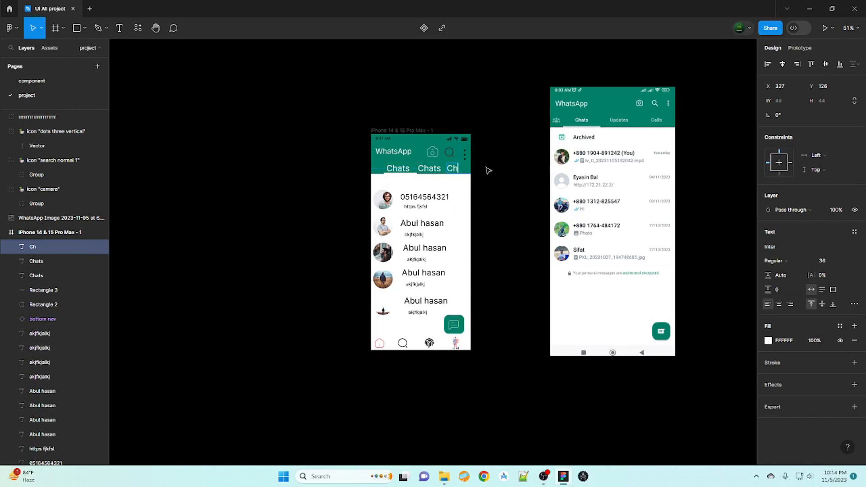
{"action": "left_click", "coordinate": [434, 169]}
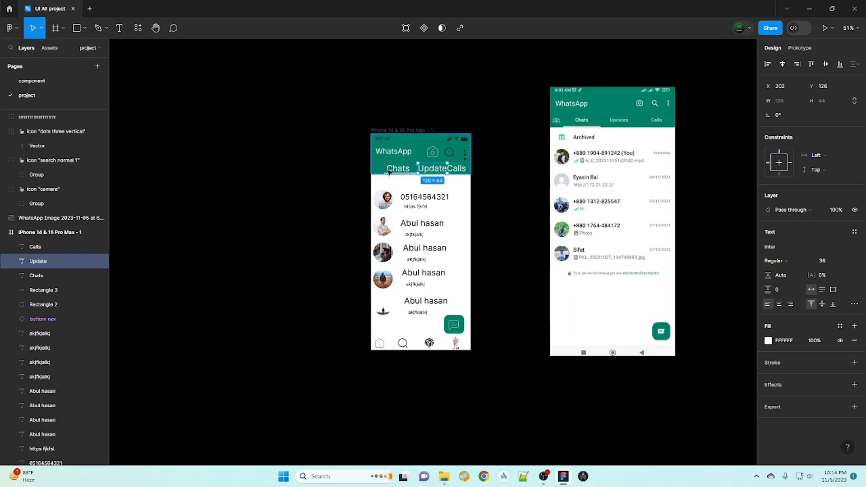
{"action": "left_click", "coordinate": [407, 169]}
{"action": "left_click", "coordinate": [305, 272]}
- Set the Chats, Update and Calls labels each to font size 24
{"action": "left_click", "coordinate": [440, 172]}
{"action": "left_click", "coordinate": [397, 169]}
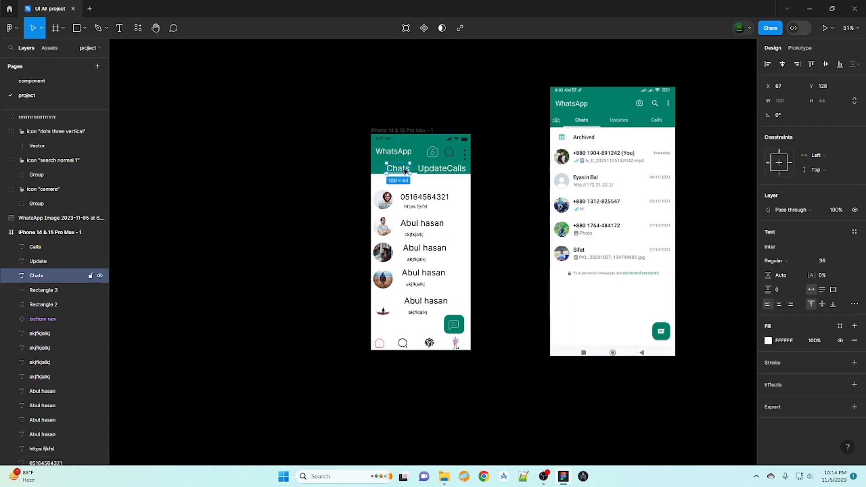
{"action": "left_click", "coordinate": [848, 261]}
{"action": "left_click", "coordinate": [831, 239]}
{"action": "left_click", "coordinate": [438, 170]}
{"action": "left_click", "coordinate": [849, 261]}
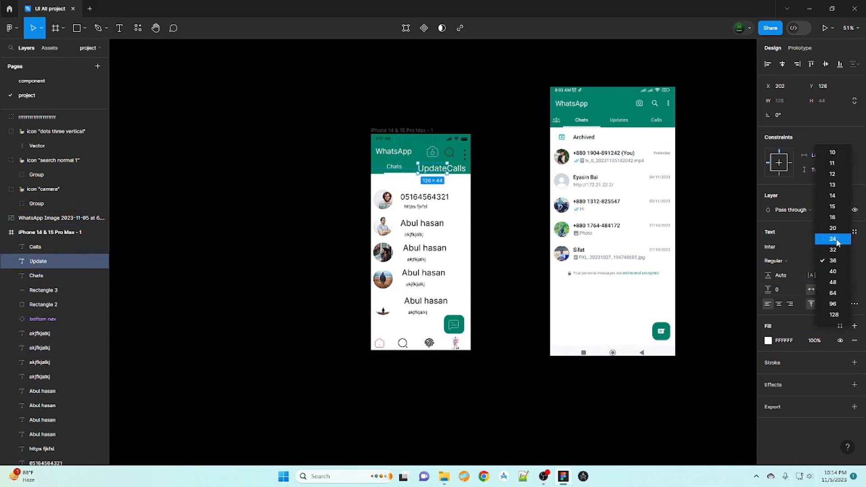
{"action": "left_click", "coordinate": [831, 239]}
{"action": "left_click", "coordinate": [453, 168]}
{"action": "left_click", "coordinate": [849, 261]}
{"action": "left_click", "coordinate": [831, 240]}
{"action": "left_click", "coordinate": [228, 353]}
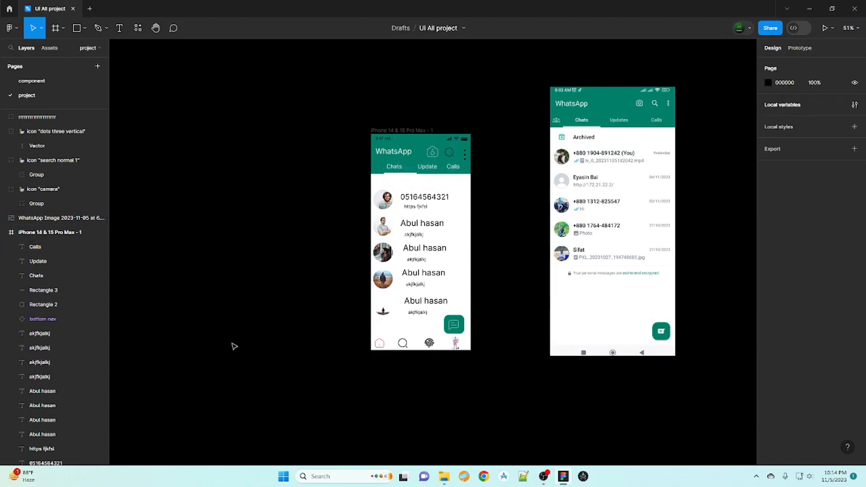
{"action": "left_click_drag", "start_coordinate": [485, 399], "coordinate": [729, 161]}
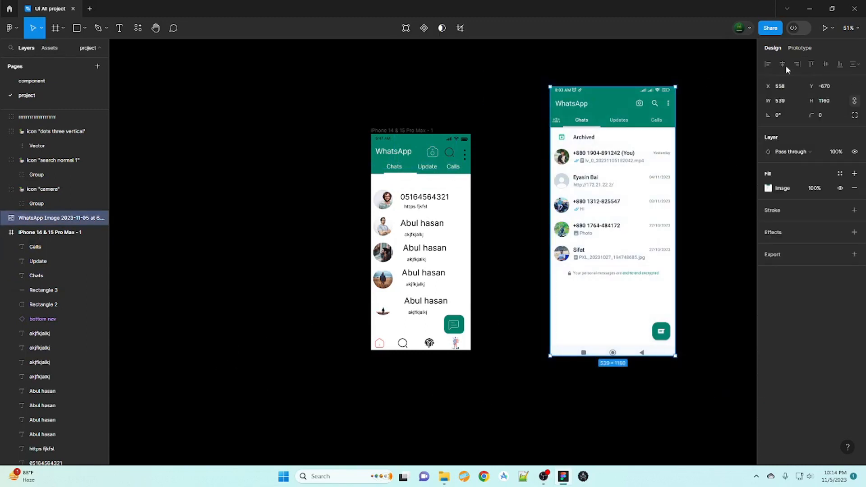
{"action": "left_click", "coordinate": [824, 28]}
{"action": "left_click", "coordinate": [58, 13]}
{"action": "left_click", "coordinate": [96, 7]}
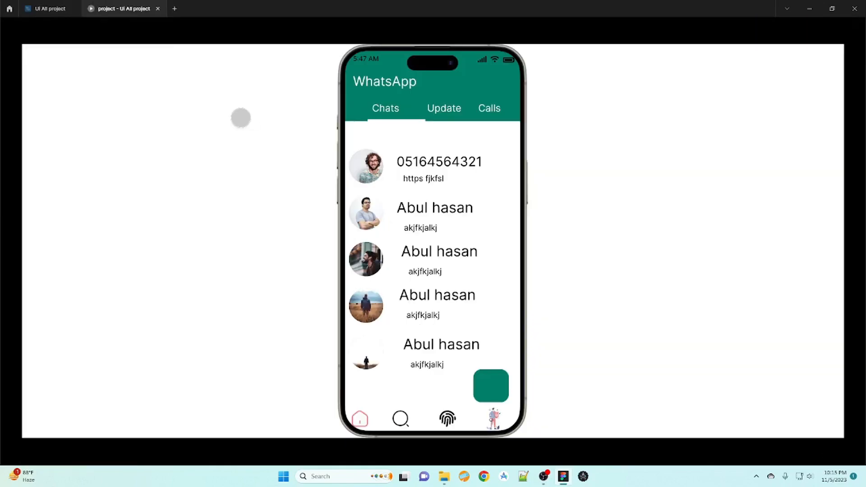
{"action": "left_click", "coordinate": [59, 10]}
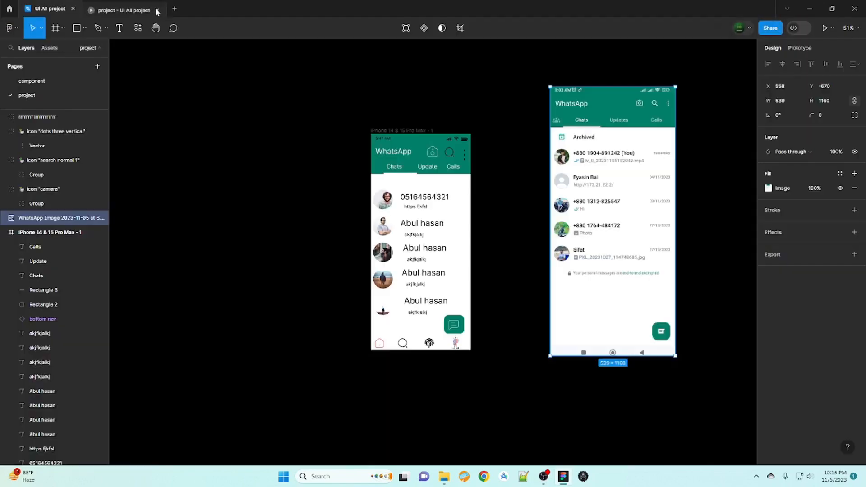
{"action": "left_click", "coordinate": [158, 9]}
{"action": "left_click", "coordinate": [454, 324]}
{"action": "left_click", "coordinate": [814, 246]}
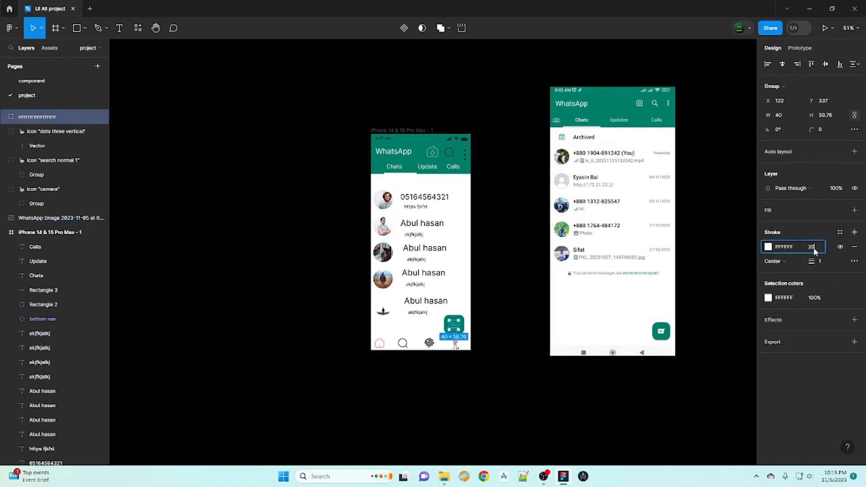
- Set the message icon's stroke position to Outside
{"action": "key", "text": "Escape"}
{"action": "left_click", "coordinate": [775, 261]}
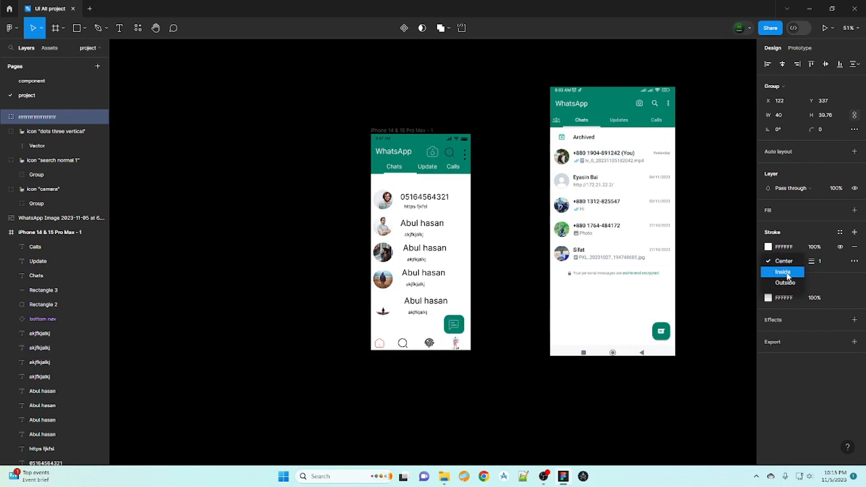
{"action": "left_click", "coordinate": [787, 274]}
{"action": "left_click", "coordinate": [774, 261]}
{"action": "left_click", "coordinate": [785, 273]}
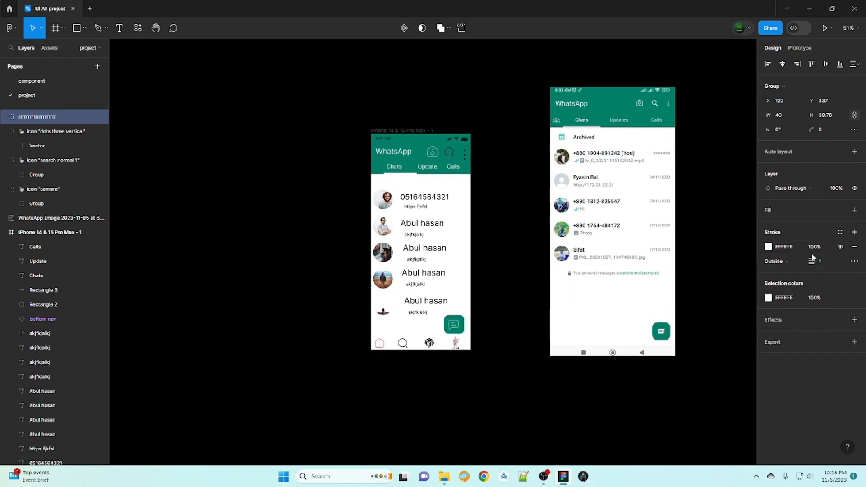
- Add a second near-white FFF6F6 stroke at 100% opacity, then preview the prototype
{"action": "left_click", "coordinate": [854, 232]}
{"action": "left_click", "coordinate": [767, 246]}
{"action": "left_click", "coordinate": [651, 214]}
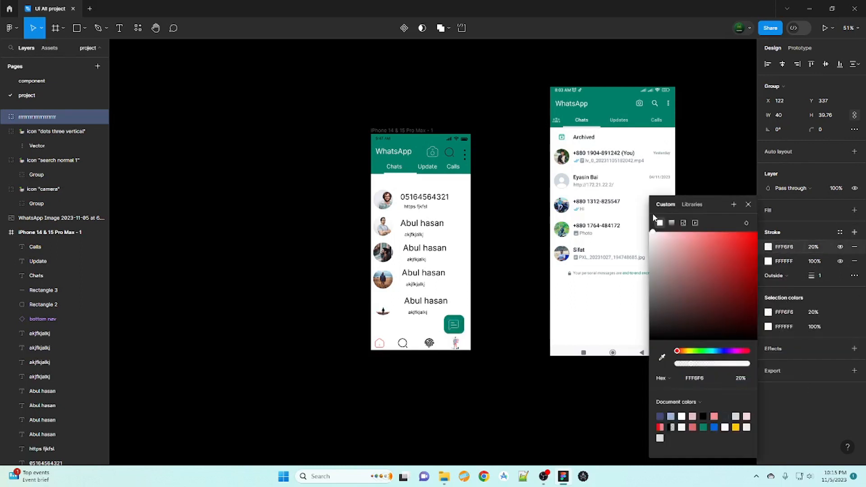
{"action": "left_click", "coordinate": [787, 300]}
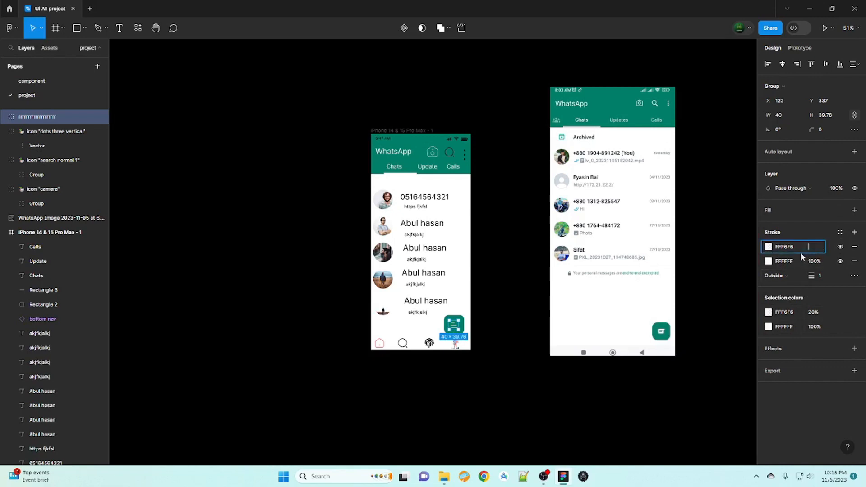
{"action": "type", "text": "100"}
{"action": "key", "text": "Return"}
{"action": "left_click", "coordinate": [704, 393]}
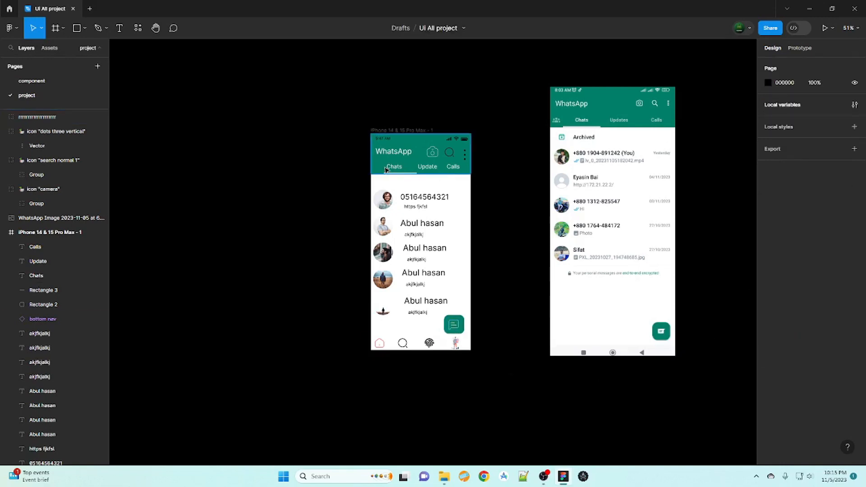
{"action": "left_click", "coordinate": [825, 28]}
{"action": "left_click", "coordinate": [62, 3]}
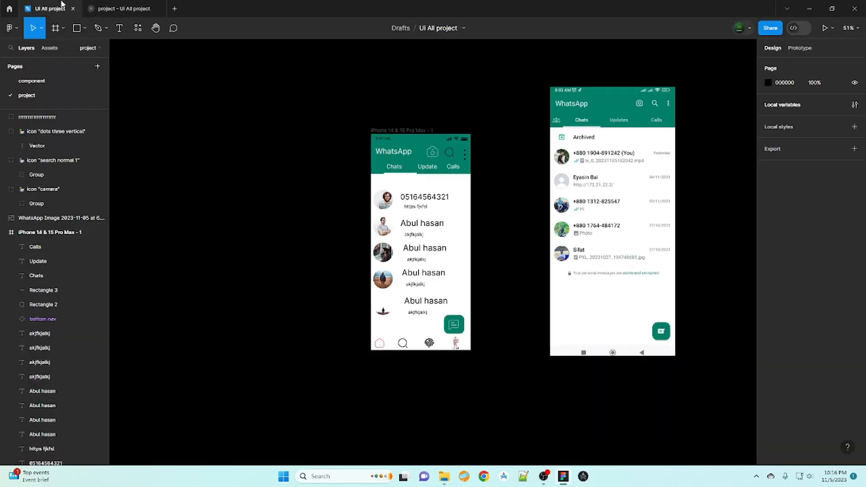
- Preview the prototype to check the green button's message icon group
{"action": "left_click", "coordinate": [145, 9]}
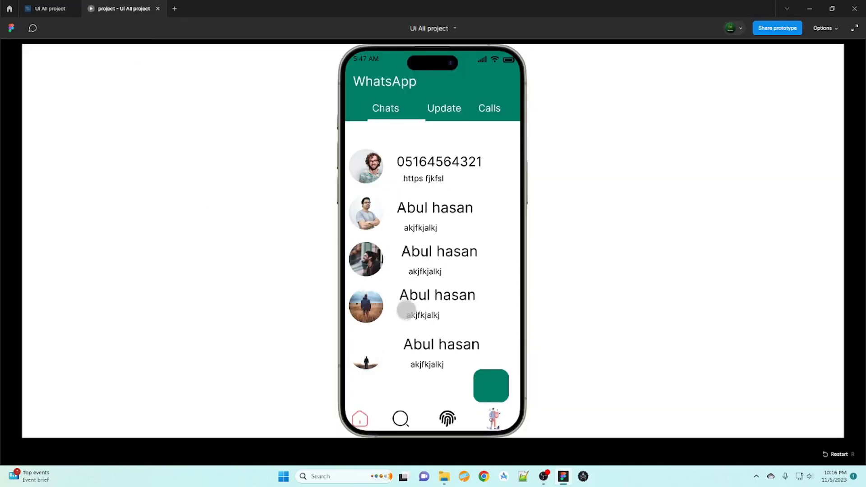
{"action": "key", "text": "ctrl+w"}
{"action": "left_click", "coordinate": [29, 118]}
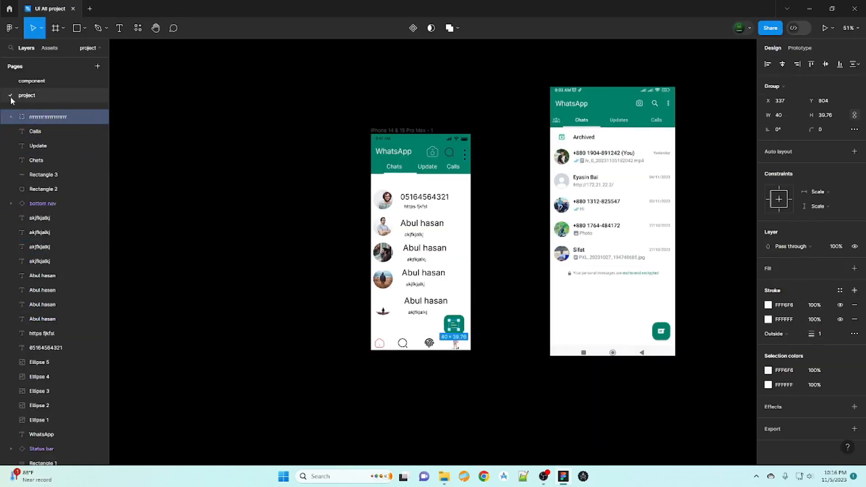
{"action": "left_click", "coordinate": [824, 28]}
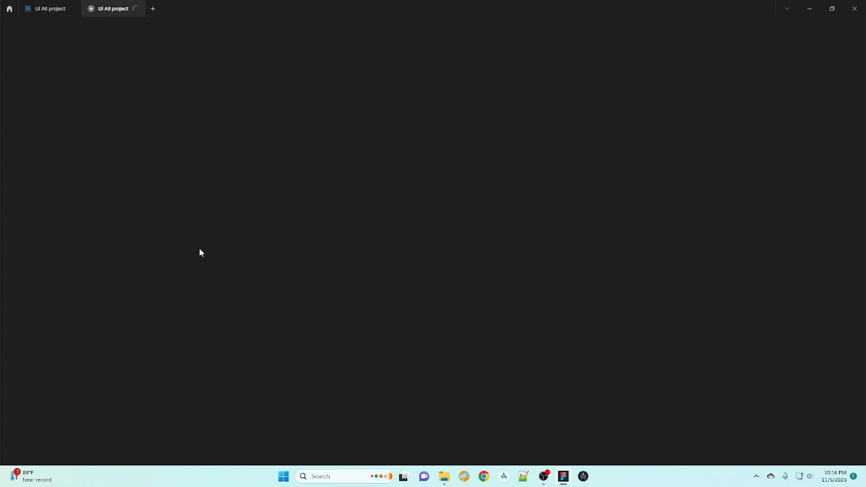
{"action": "key", "text": "ctrl+w"}
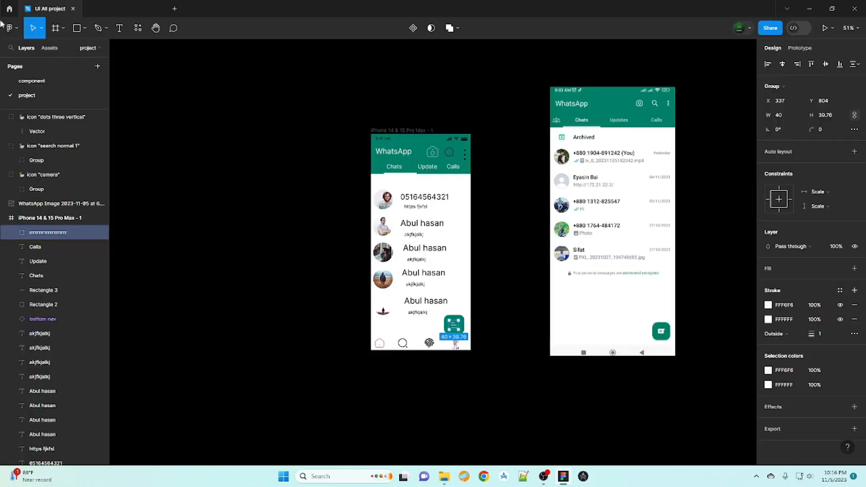
- Move the three-dots, search and camera icons into the iPhone 14 & 15 Pro Max frame and preview
{"action": "left_click", "coordinate": [35, 116]}
{"action": "left_click", "coordinate": [22, 176], "text": "shift"}
{"action": "left_click_drag", "start_coordinate": [39, 175], "coordinate": [54, 221]}
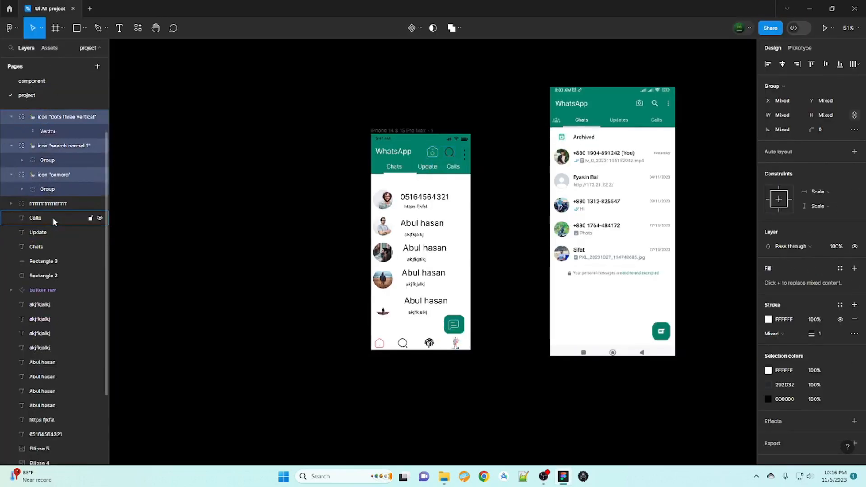
{"action": "left_click", "coordinate": [11, 117]}
{"action": "scroll", "coordinate": [13, 118], "scroll_direction": "up", "scroll_amount": 1}
{"action": "left_click", "coordinate": [11, 131]}
{"action": "left_click", "coordinate": [825, 28]}
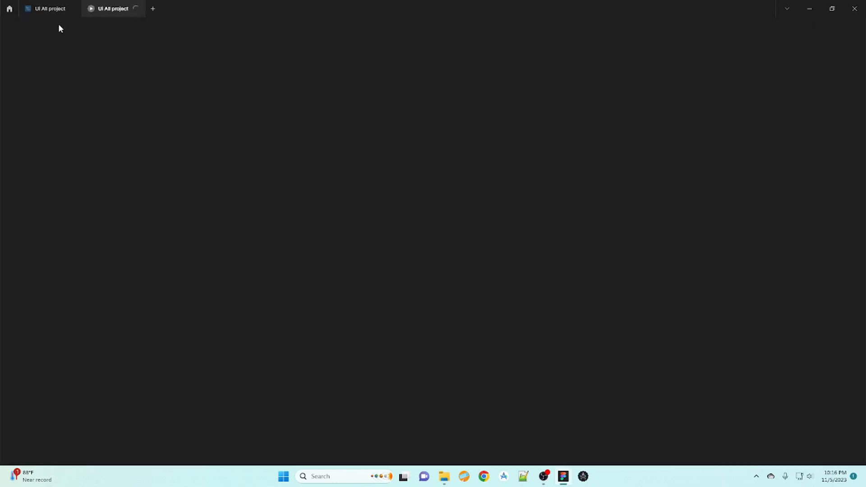